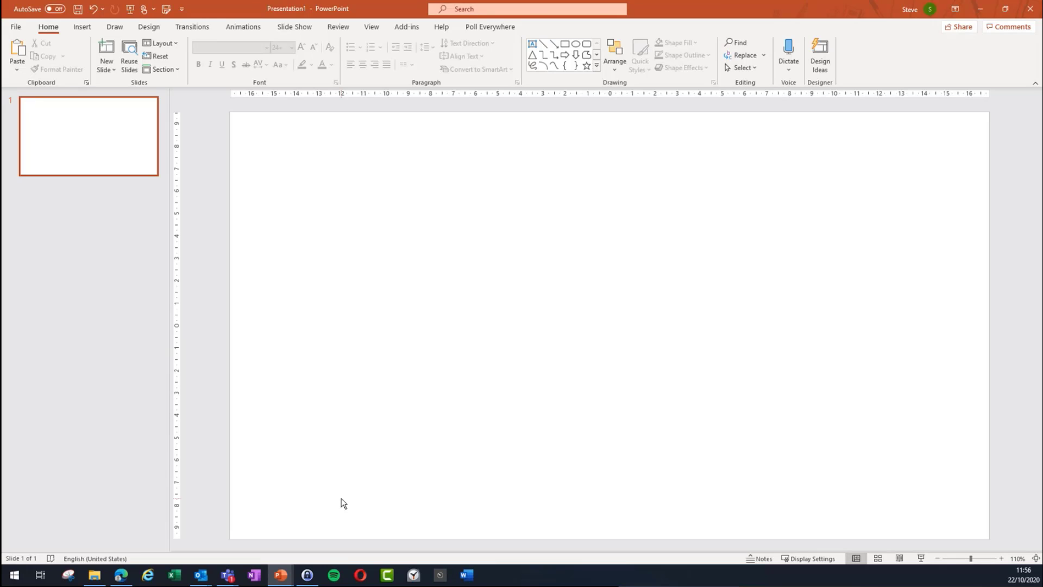
{"action": "left_click", "coordinate": [81, 26]}
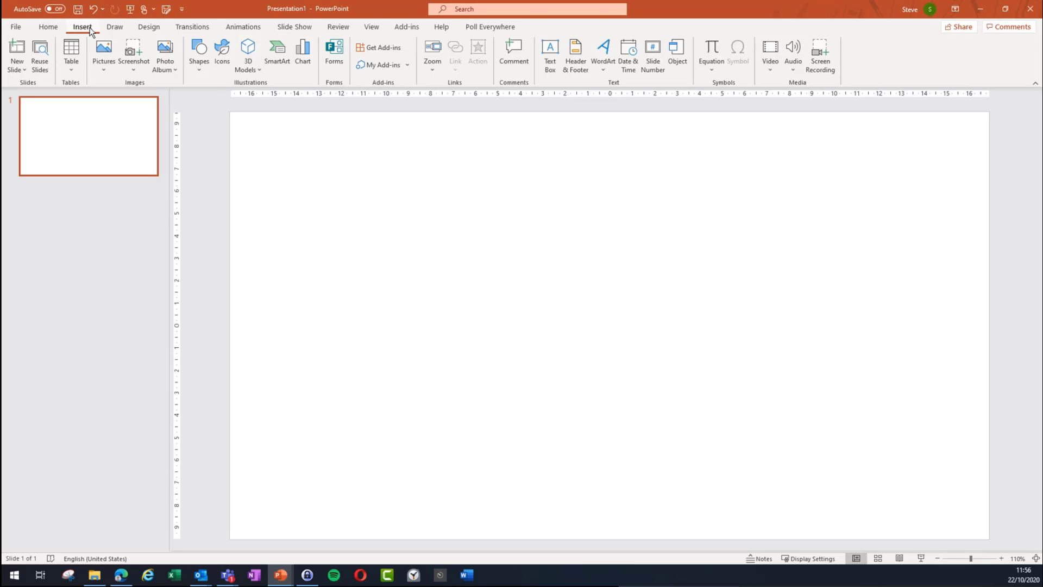
{"action": "left_click", "coordinate": [249, 68]}
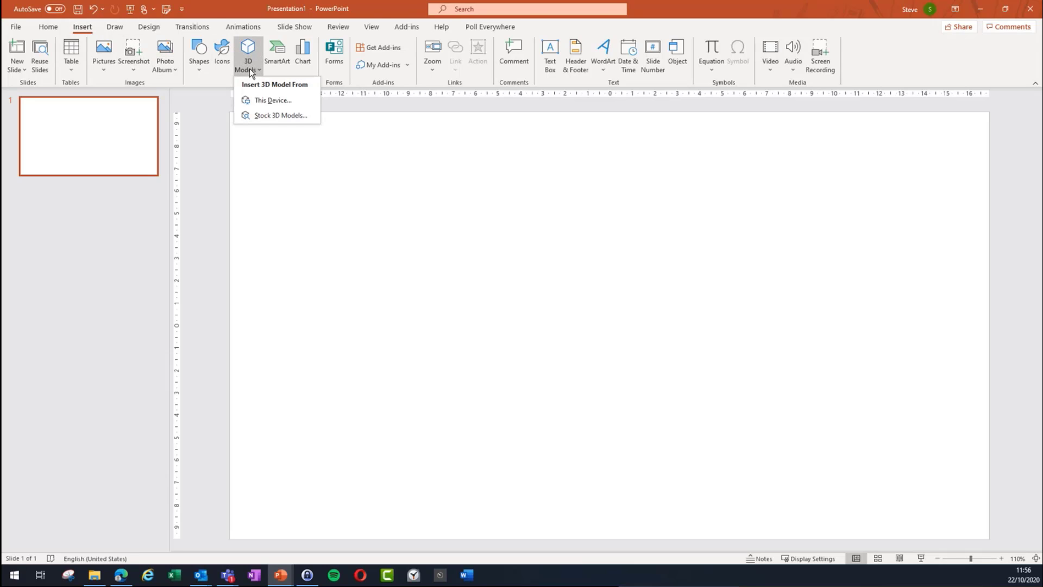
{"action": "left_click", "coordinate": [275, 101]}
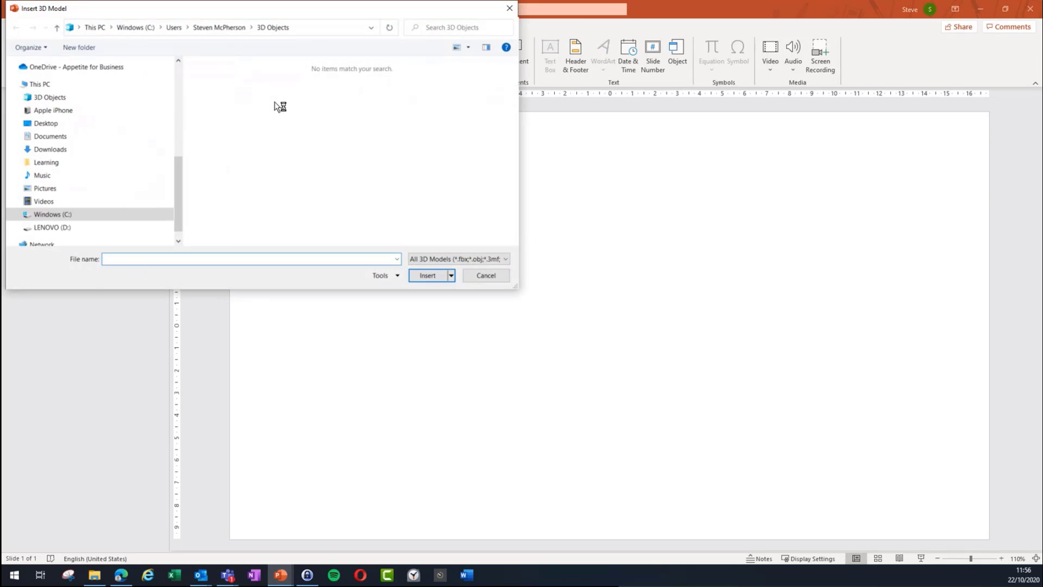
{"action": "left_click", "coordinate": [474, 276]}
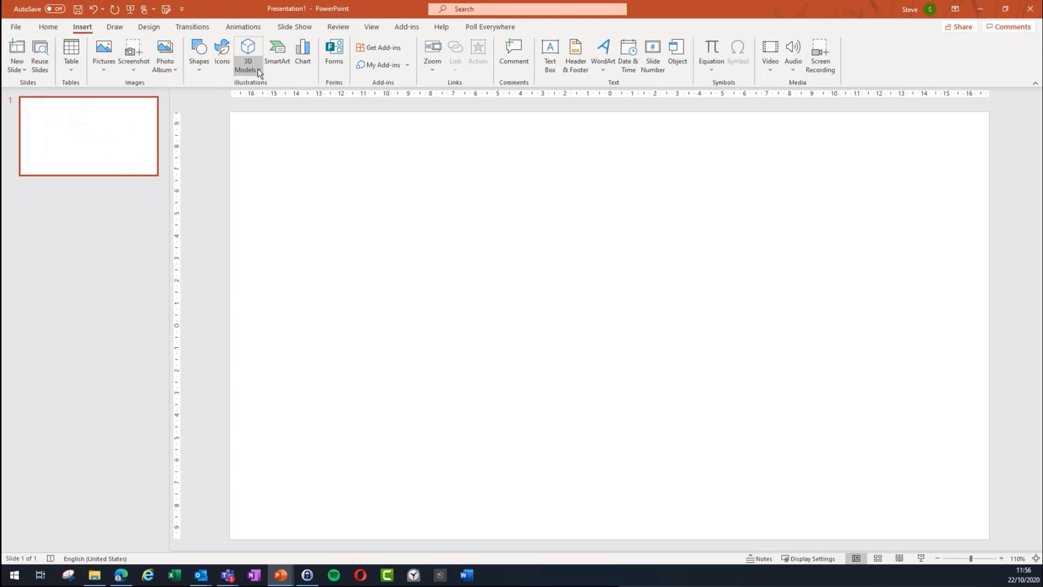
Step: Open the library of stock 3D models
{"action": "left_click", "coordinate": [258, 68]}
{"action": "left_click", "coordinate": [286, 117]}
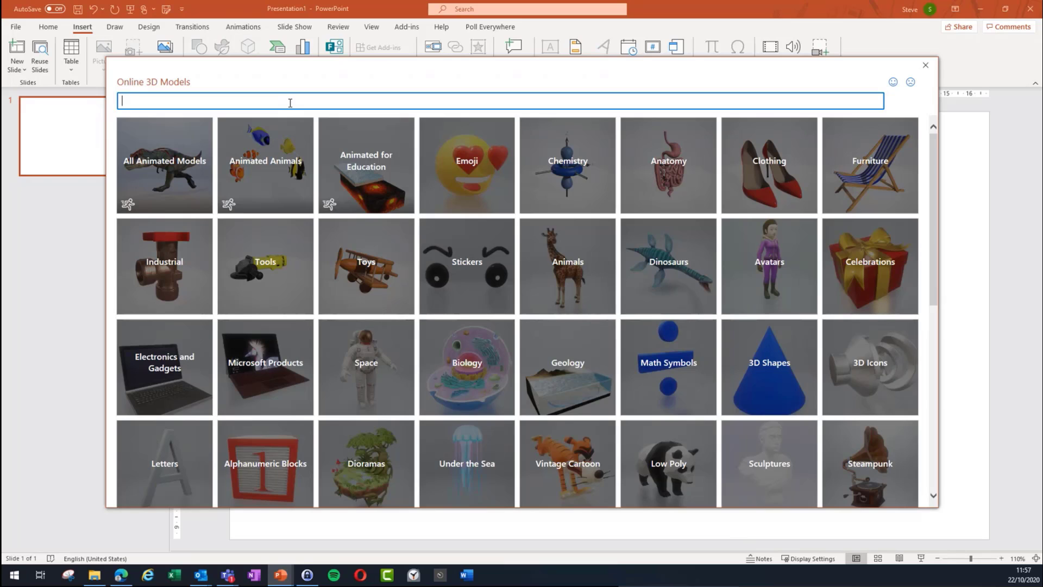
{"action": "type", "text": "laptop"}
{"action": "key", "text": "BackSpace"}
{"action": "key", "text": "BackSpace"}
{"action": "key", "text": "BackSpace"}
{"action": "key", "text": "BackSpace"}
{"action": "key", "text": "BackSpace"}
{"action": "key", "text": "BackSpace"}
Step: Insert the Chemistry molecule model with two yellow and two white spheres around a pink centre onto the slide
{"action": "left_click", "coordinate": [575, 167]}
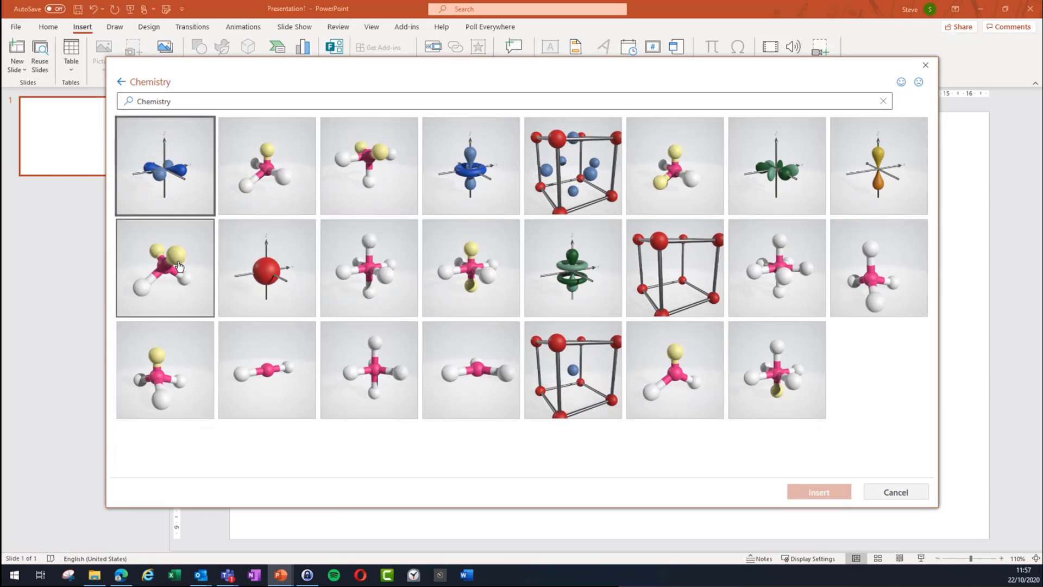
{"action": "left_click", "coordinate": [179, 266]}
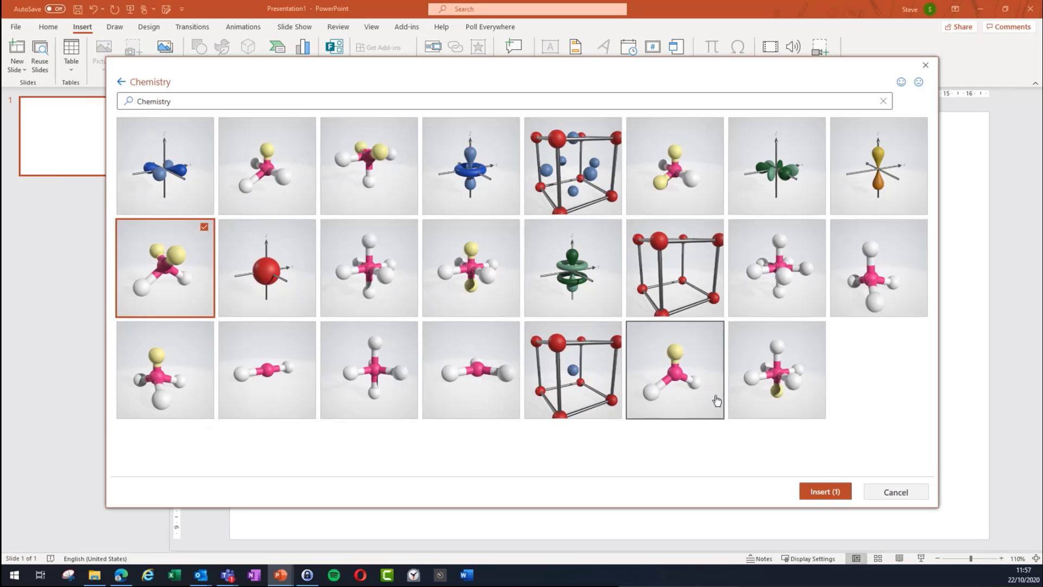
{"action": "left_click", "coordinate": [837, 491]}
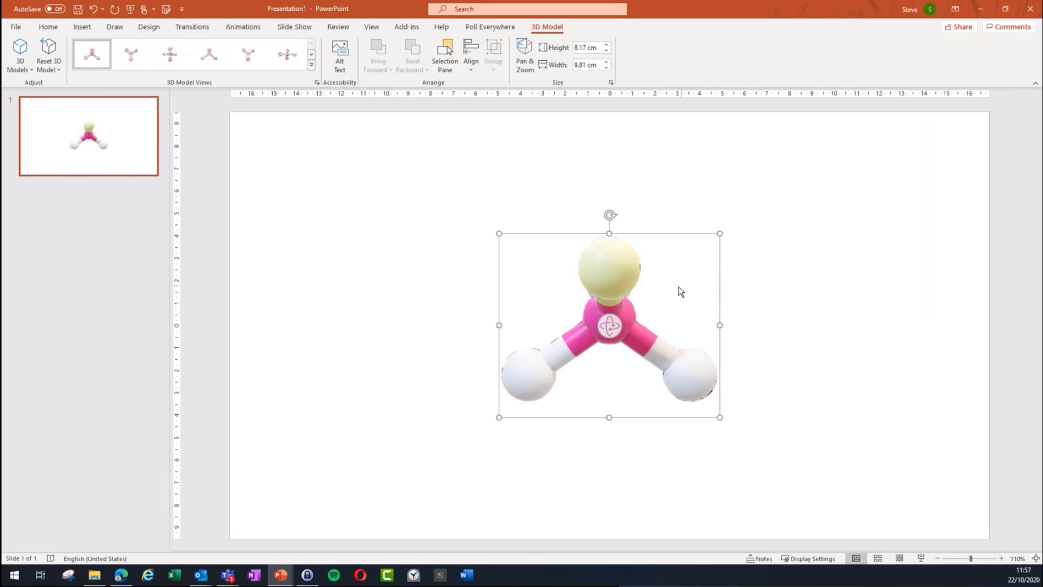
Step: Rotate the molecule in 3D so all four outer spheres show, and move it to the left half of the slide
{"action": "left_click_drag", "start_coordinate": [614, 330], "coordinate": [480, 300]}
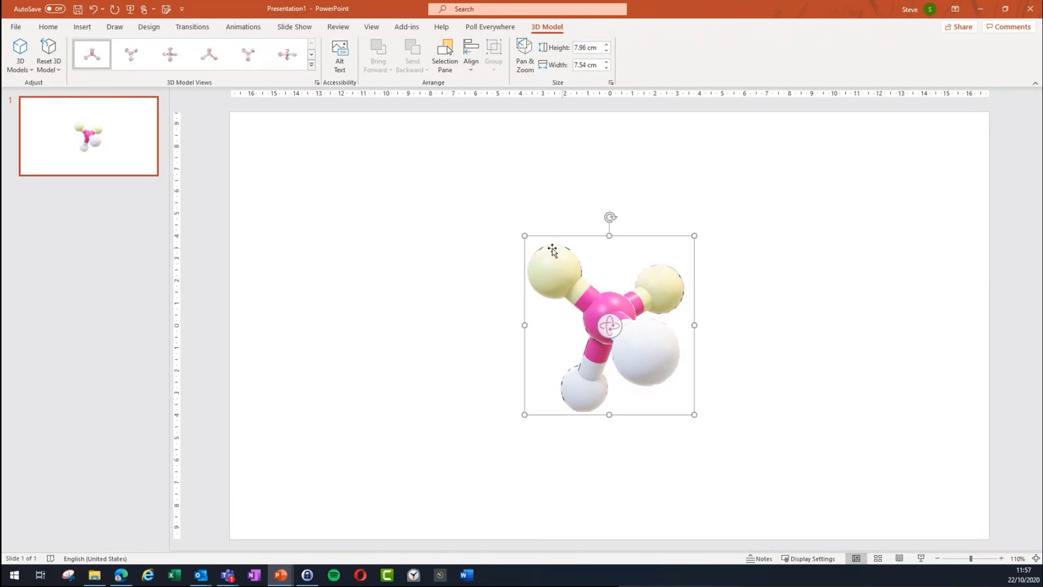
{"action": "left_click_drag", "start_coordinate": [659, 286], "coordinate": [438, 272]}
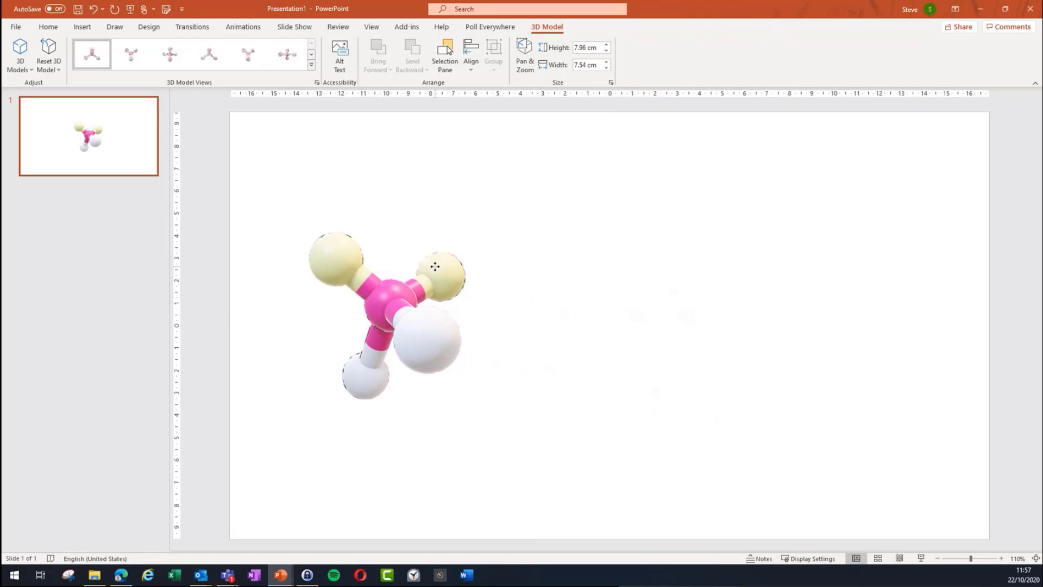
{"action": "left_click_drag", "start_coordinate": [391, 314], "coordinate": [383, 328]}
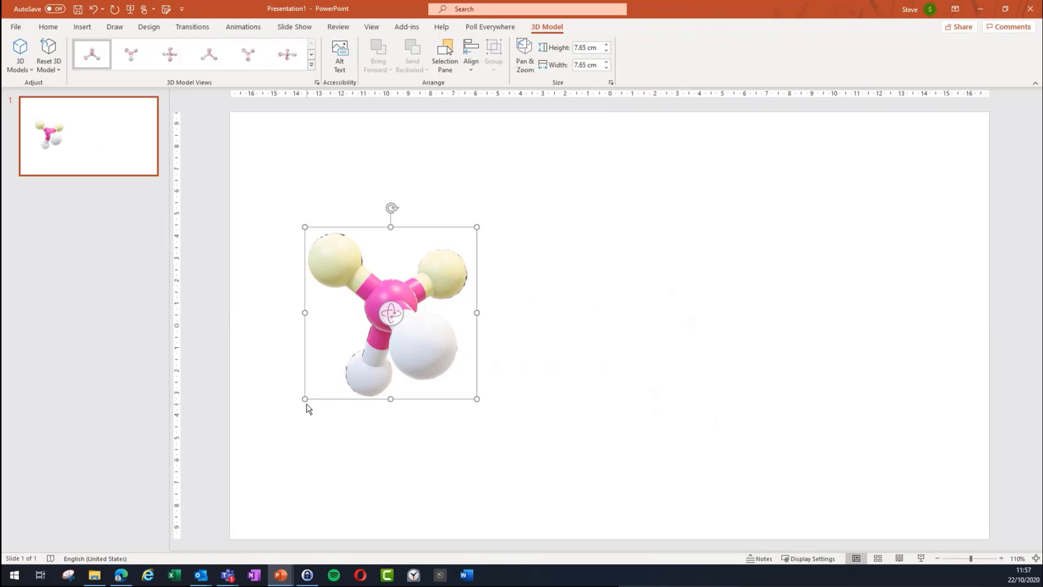
Step: Shrink the molecule to about 5.4 cm square and place it in the slide's lower-left corner with its white spheres angled downward
{"action": "left_click_drag", "start_coordinate": [303, 400], "coordinate": [356, 348]}
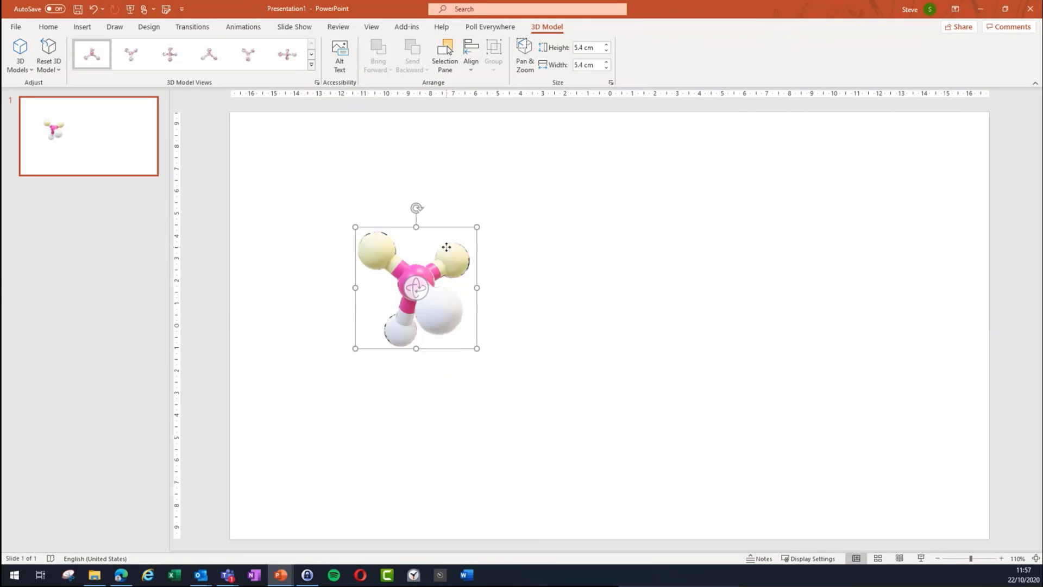
{"action": "left_click_drag", "start_coordinate": [450, 243], "coordinate": [345, 406]}
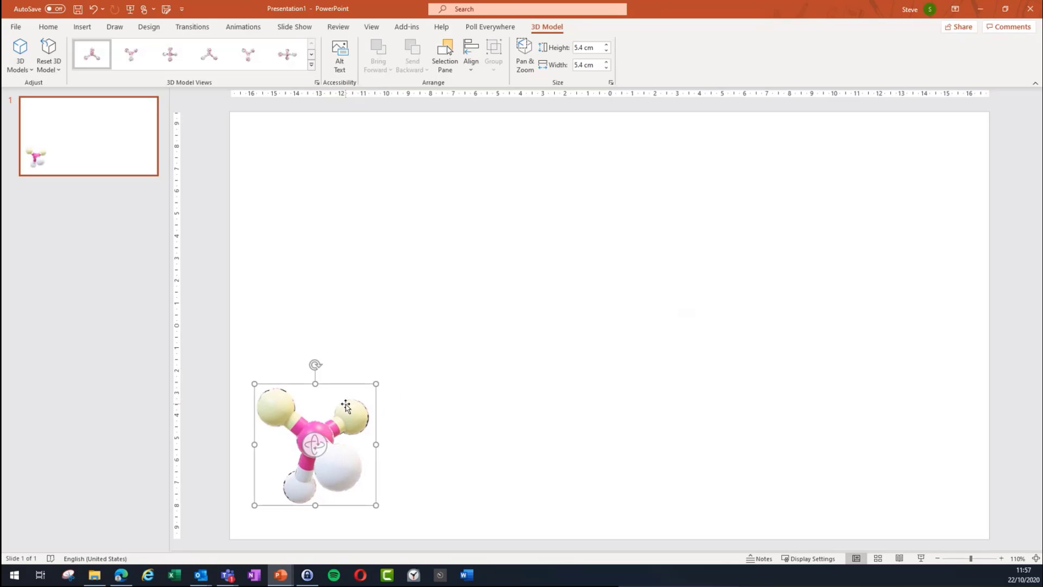
{"action": "left_click_drag", "start_coordinate": [318, 443], "coordinate": [350, 467]}
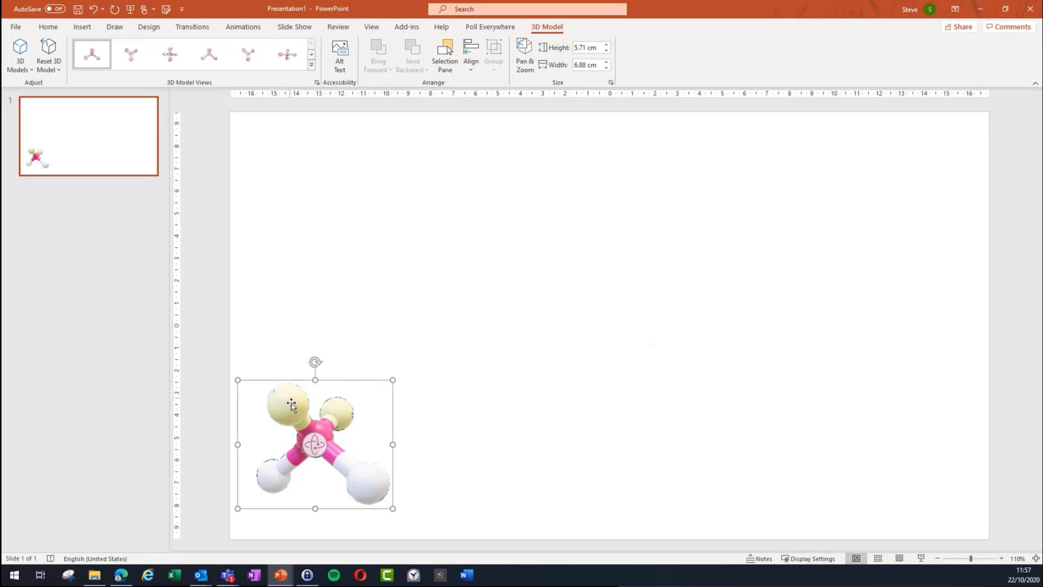
Step: Duplicate slide 1 and, on the copy, place the molecule near the upper centre, facing front and enlarged
{"action": "left_click", "coordinate": [111, 136]}
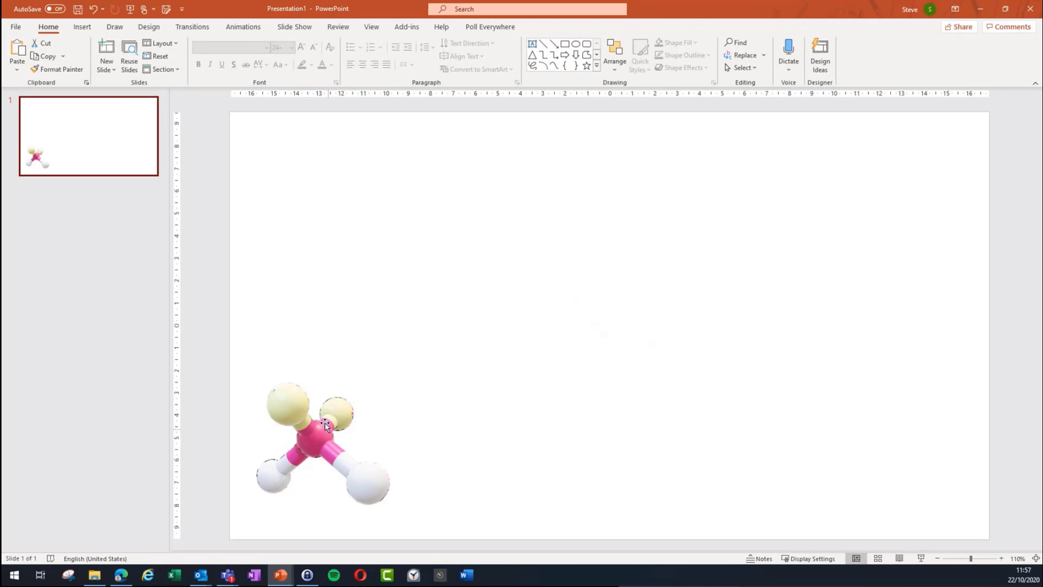
{"action": "key", "text": "ctrl+d"}
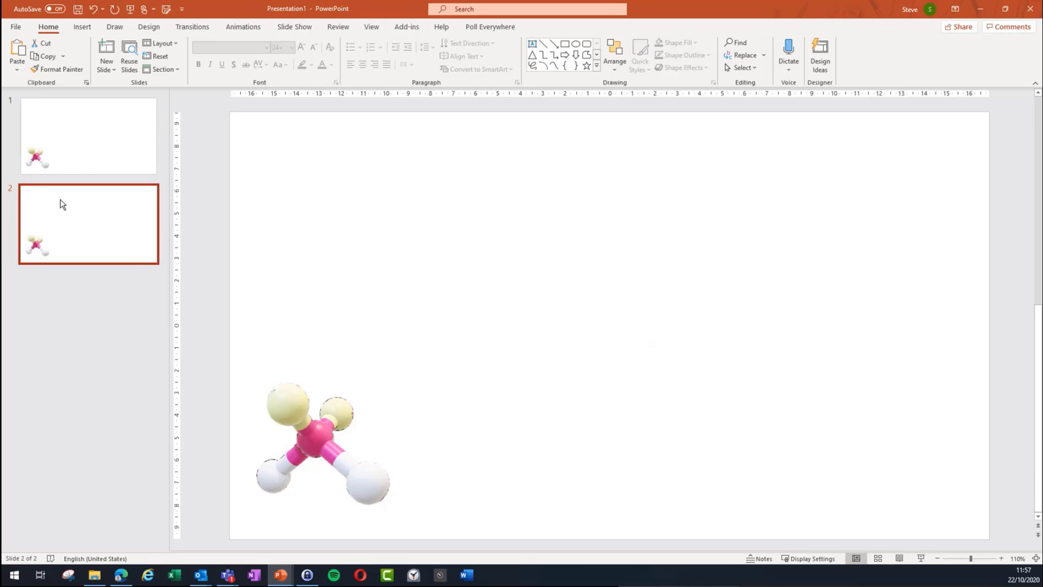
{"action": "left_click_drag", "start_coordinate": [331, 453], "coordinate": [392, 315]}
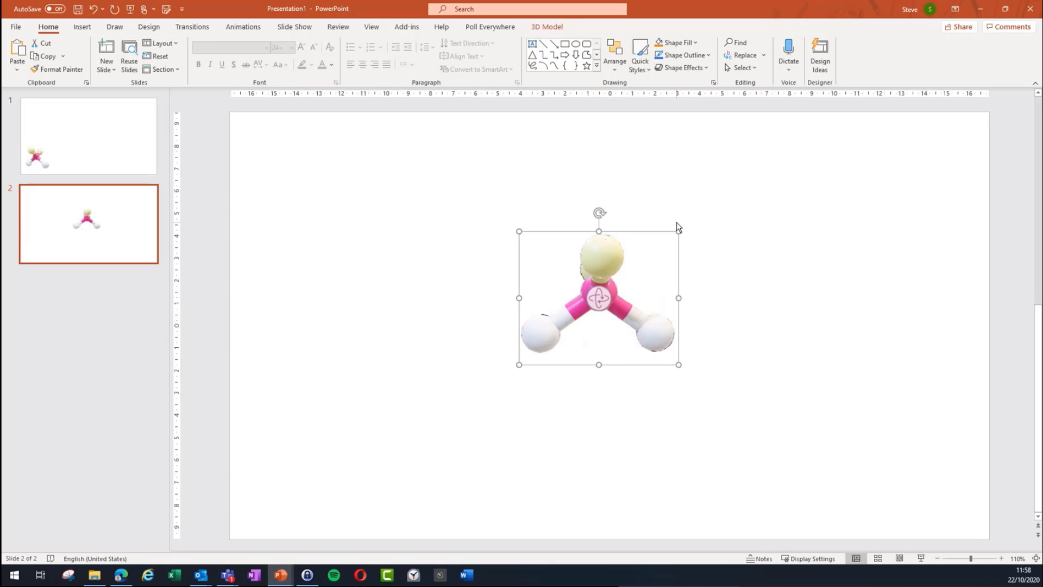
{"action": "left_click_drag", "start_coordinate": [679, 229], "coordinate": [756, 163]}
Step: Duplicate slide 2 to create a third slide
{"action": "left_click", "coordinate": [128, 226]}
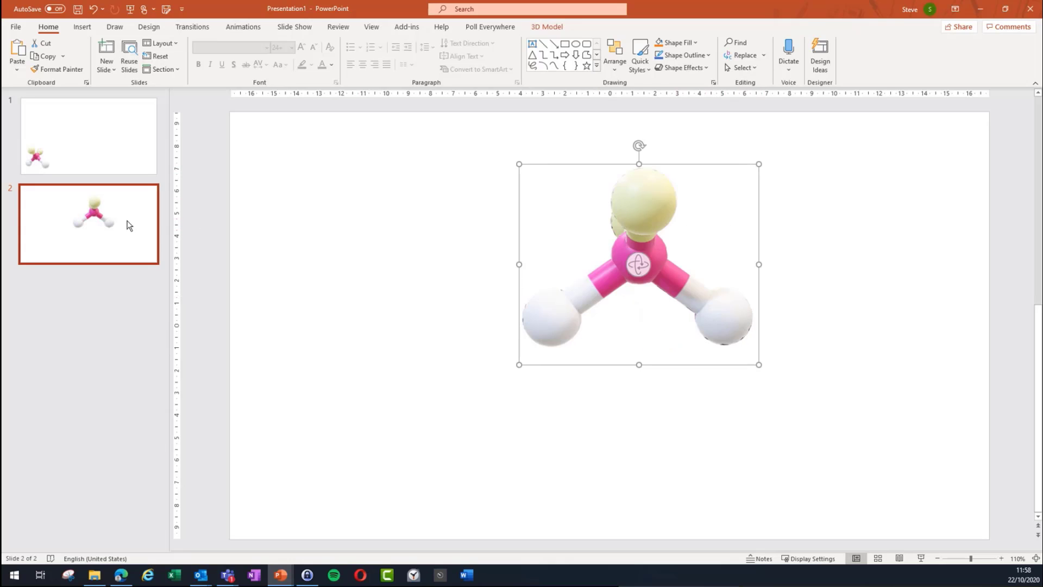
{"action": "right_click", "coordinate": [105, 224]}
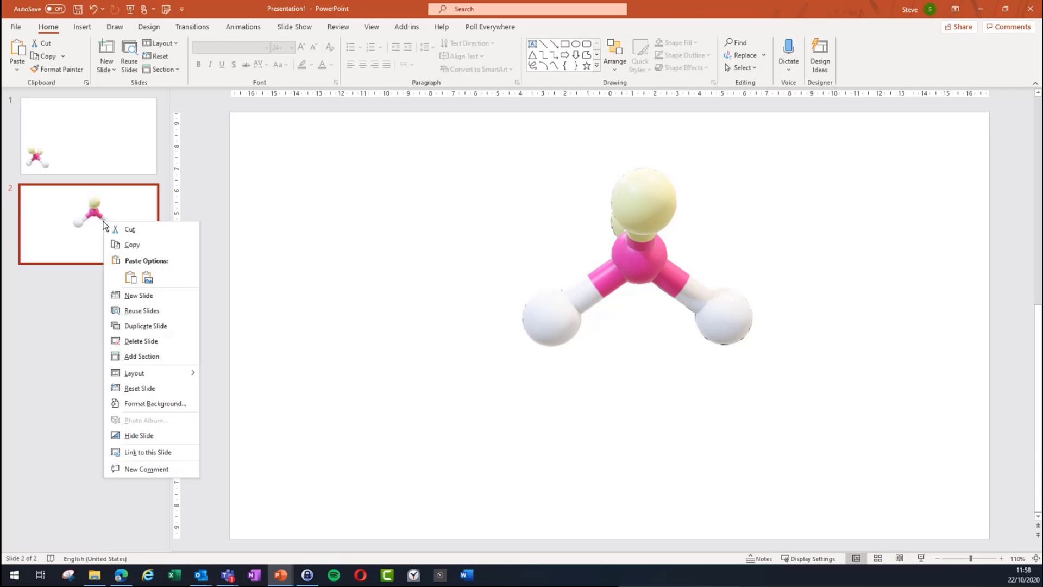
{"action": "left_click", "coordinate": [149, 325]}
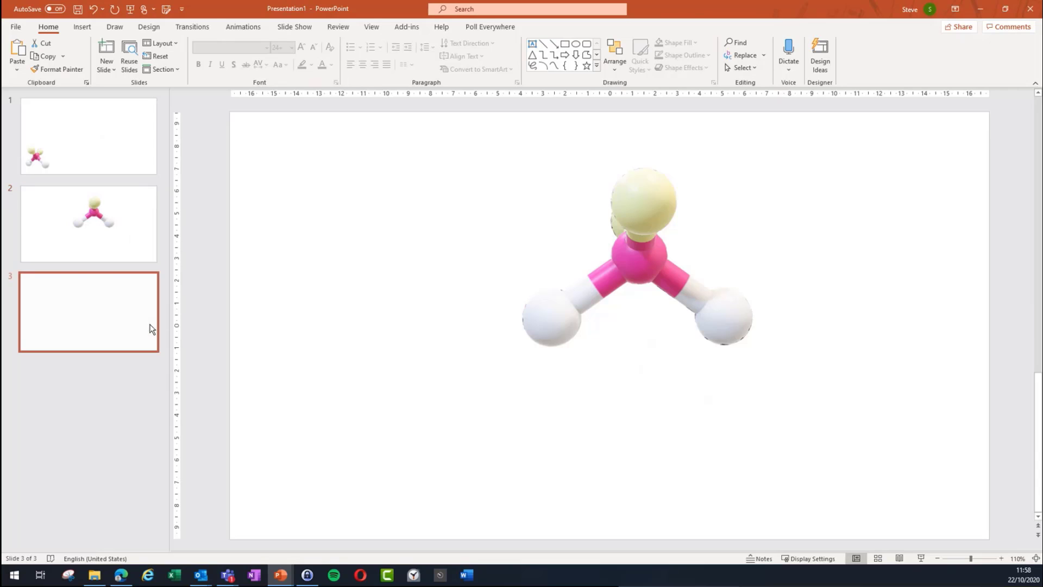
Step: On slide 3, place the molecule smaller in the lower-right corner and rotate it so one yellow sphere points down
{"action": "left_click", "coordinate": [582, 292]}
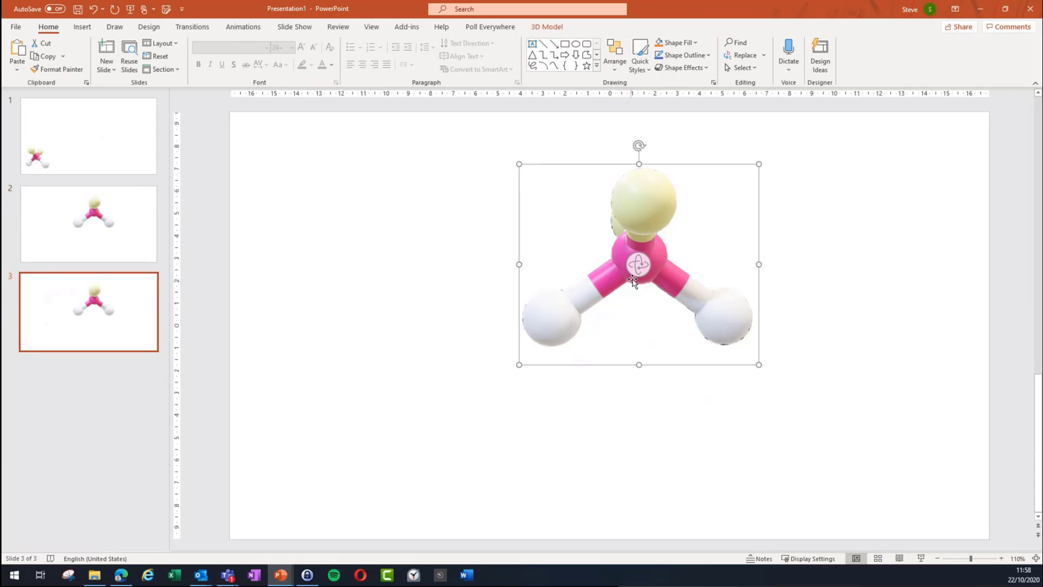
{"action": "left_click_drag", "start_coordinate": [631, 236], "coordinate": [815, 406]}
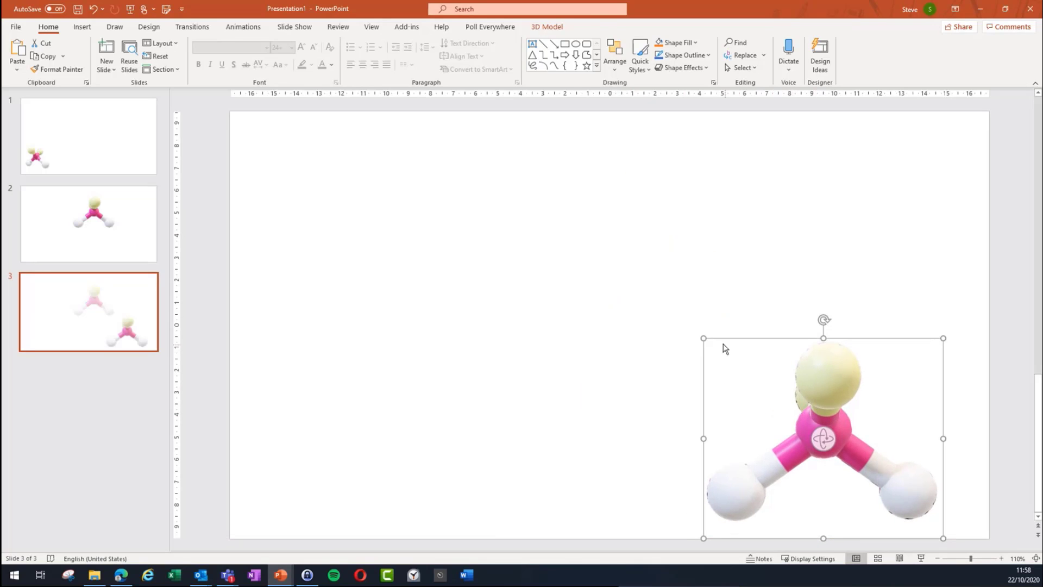
{"action": "left_click_drag", "start_coordinate": [706, 335], "coordinate": [777, 392]}
{"action": "left_click_drag", "start_coordinate": [853, 450], "coordinate": [819, 286]}
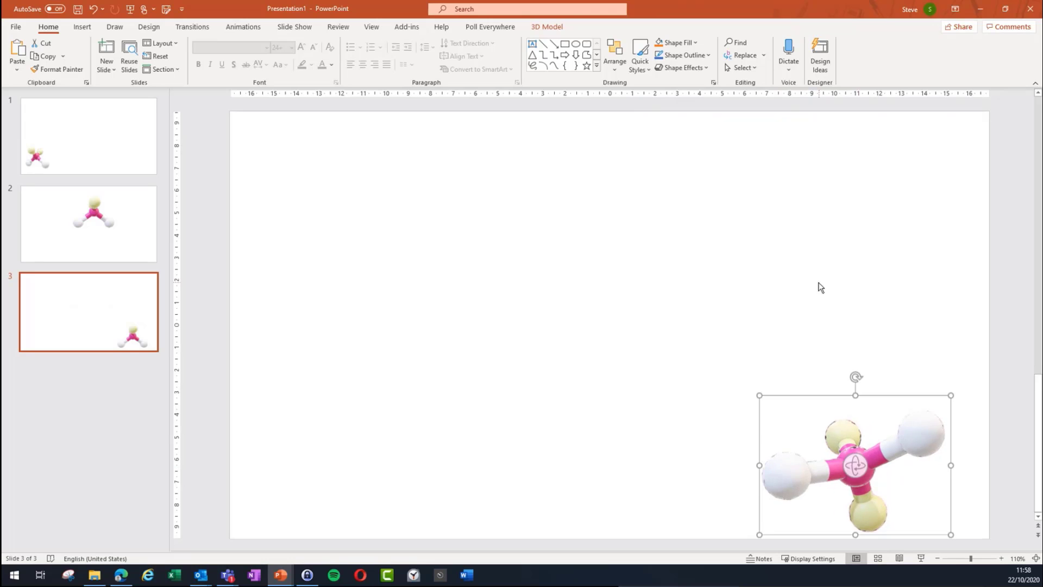
Step: On slide 1, add a left block arrow about 3 cm wide pointing at the molecule's rear yellow sphere, labelled "carbon"
{"action": "left_click", "coordinate": [94, 139]}
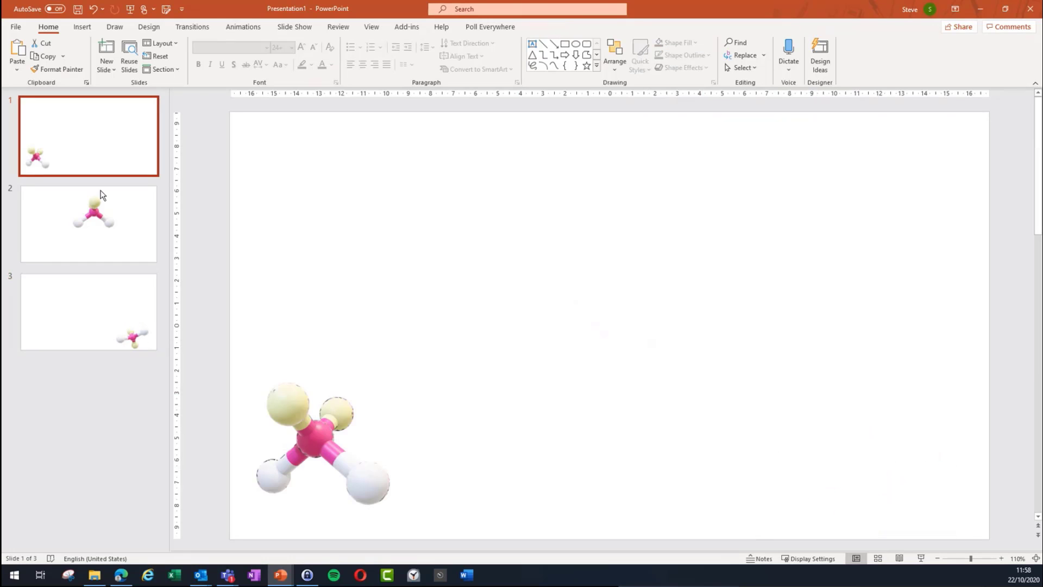
{"action": "left_click", "coordinate": [82, 27]}
{"action": "left_click", "coordinate": [202, 70]}
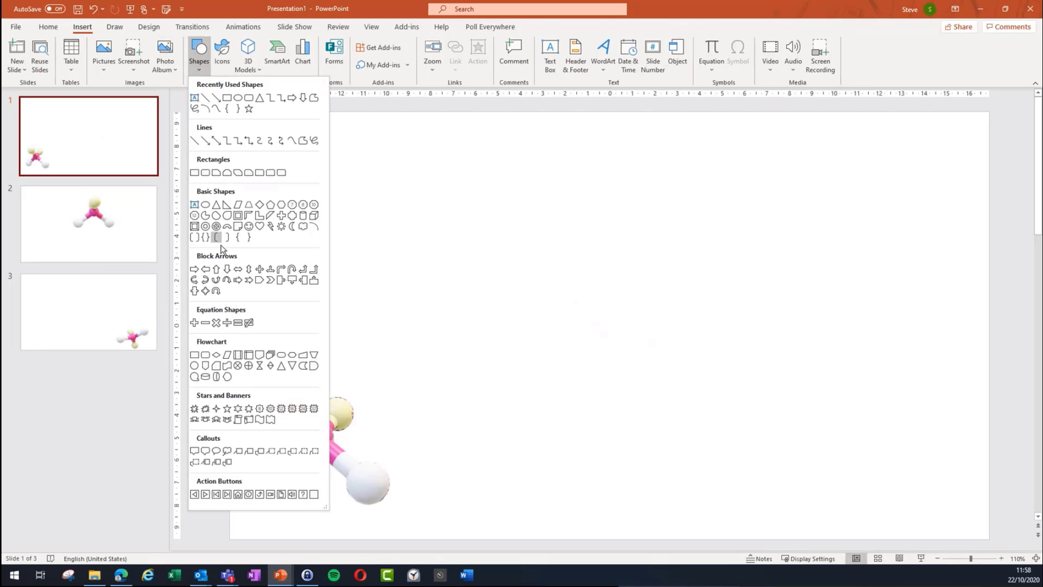
{"action": "left_click", "coordinate": [206, 269]}
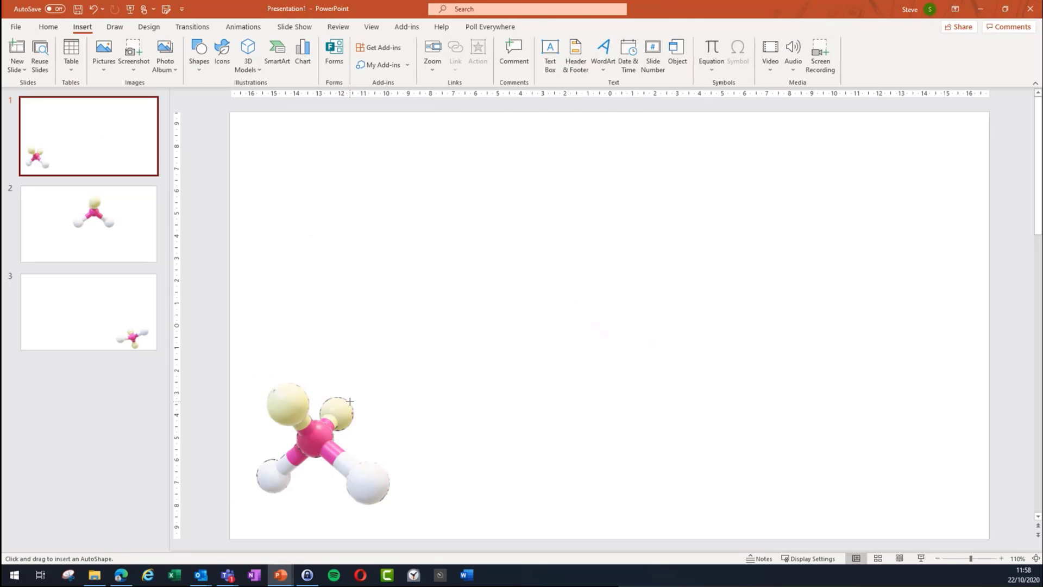
{"action": "left_click_drag", "start_coordinate": [350, 402], "coordinate": [418, 428]}
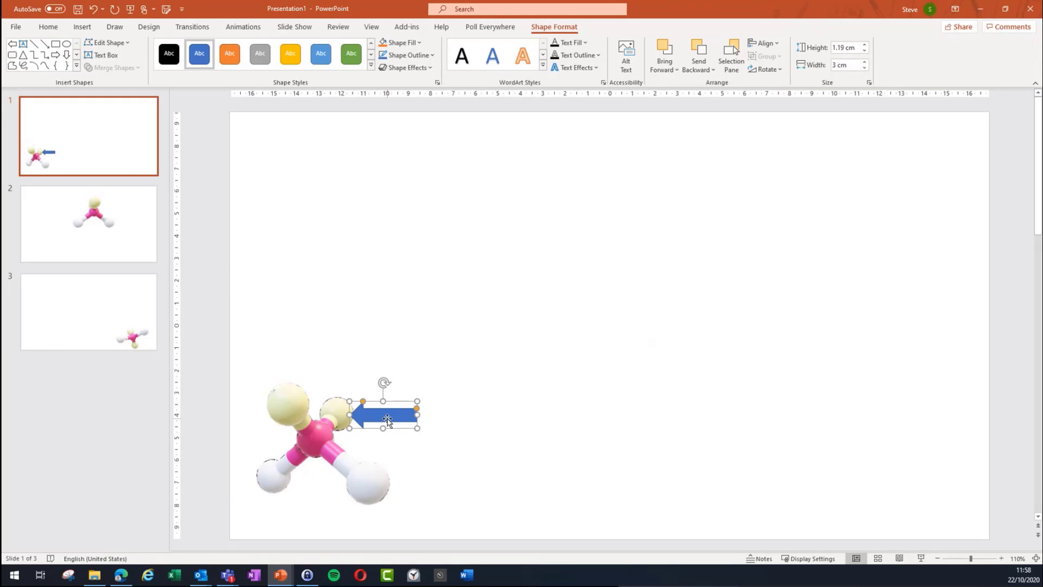
{"action": "type", "text": "carbon"}
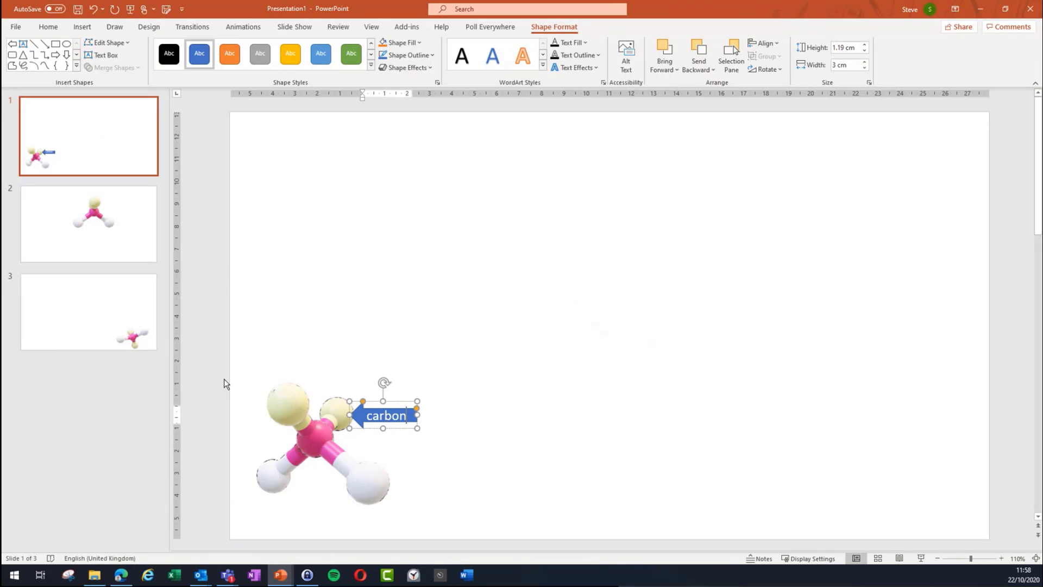
Step: On slide 2, add a left block arrow about 3.9 cm wide pointing at the molecule's right pink link, labelled "bond"
{"action": "left_click", "coordinate": [136, 219]}
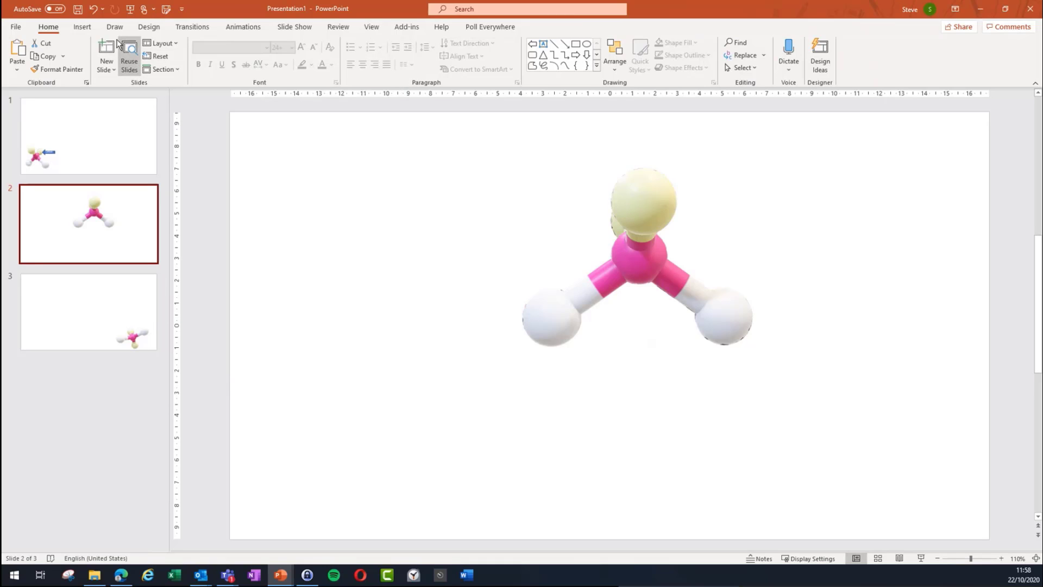
{"action": "left_click", "coordinate": [82, 26]}
{"action": "left_click", "coordinate": [201, 67]}
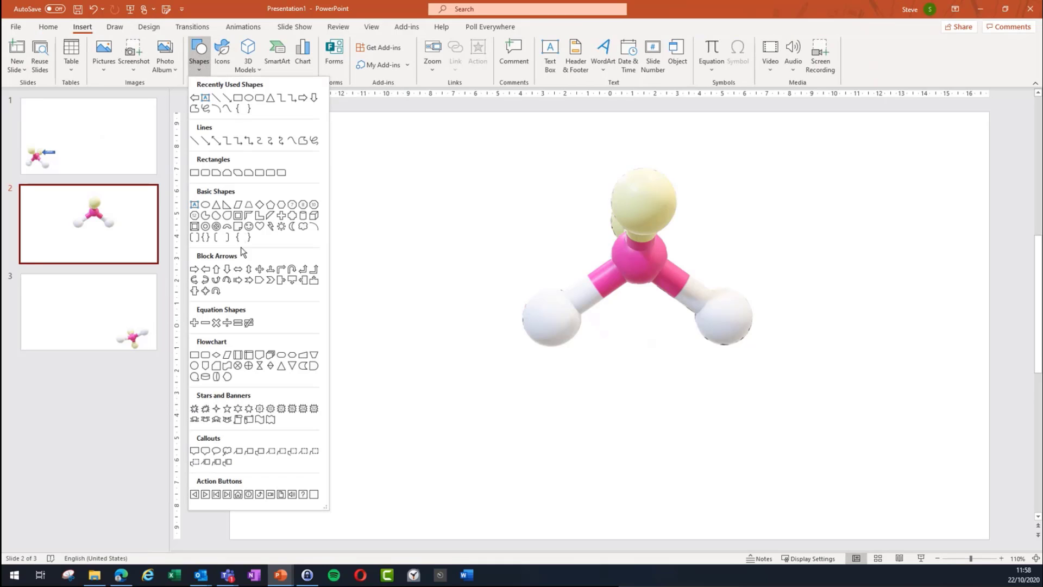
{"action": "left_click", "coordinate": [205, 269]}
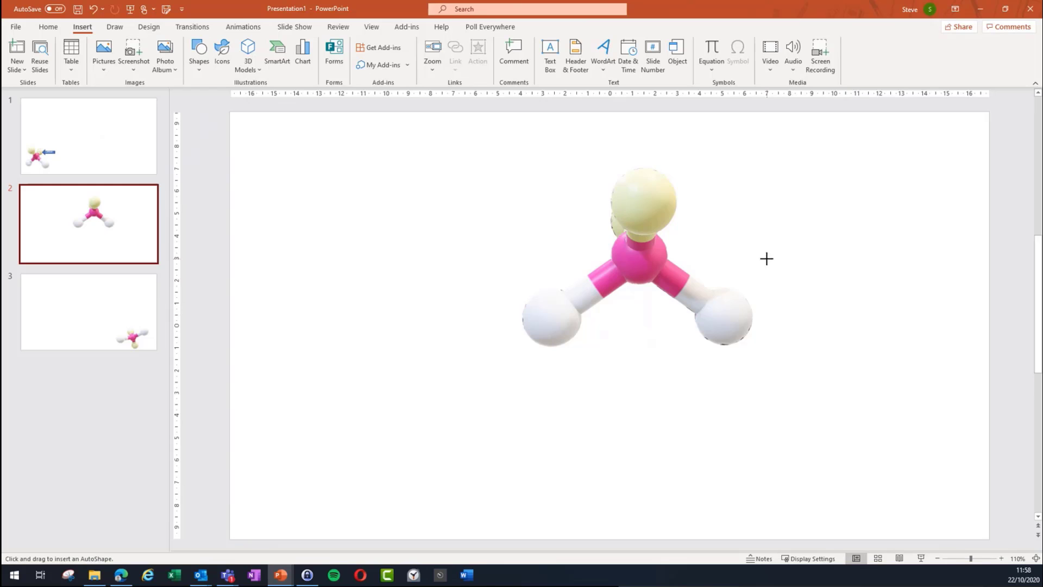
{"action": "left_click_drag", "start_coordinate": [766, 258], "coordinate": [679, 281]}
{"action": "type", "text": "bond"}
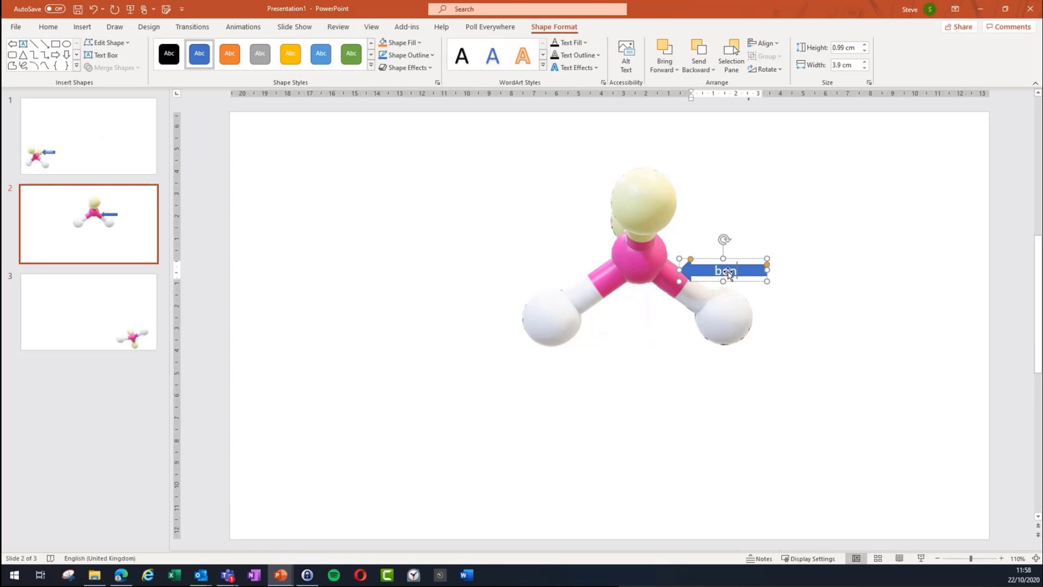
{"action": "left_click", "coordinate": [802, 387]}
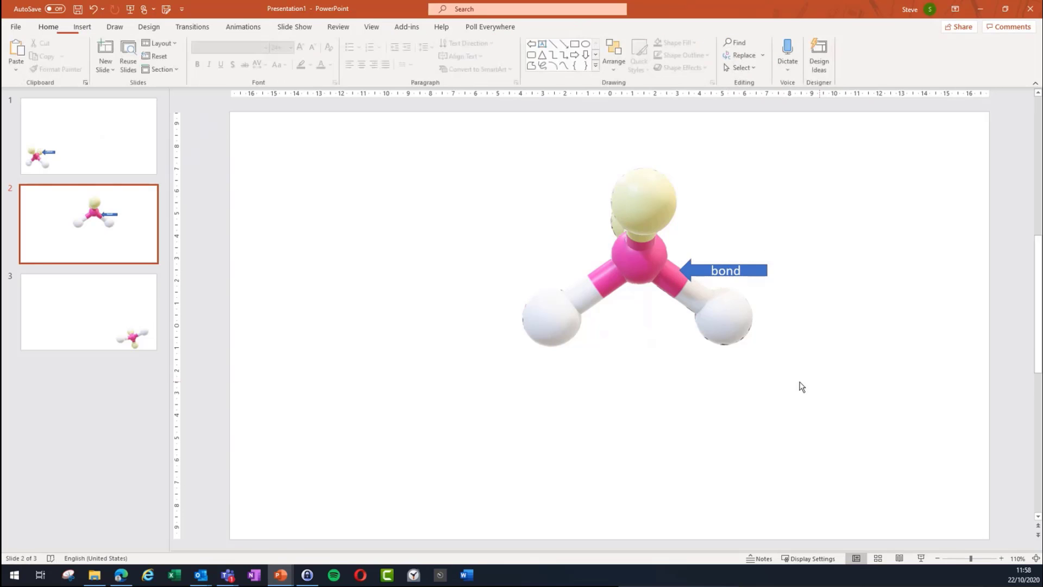
Step: On slide 3, add an unlabelled left block arrow about 1.6 cm wide pointing at the molecule's upper-right white sphere
{"action": "left_click", "coordinate": [100, 296]}
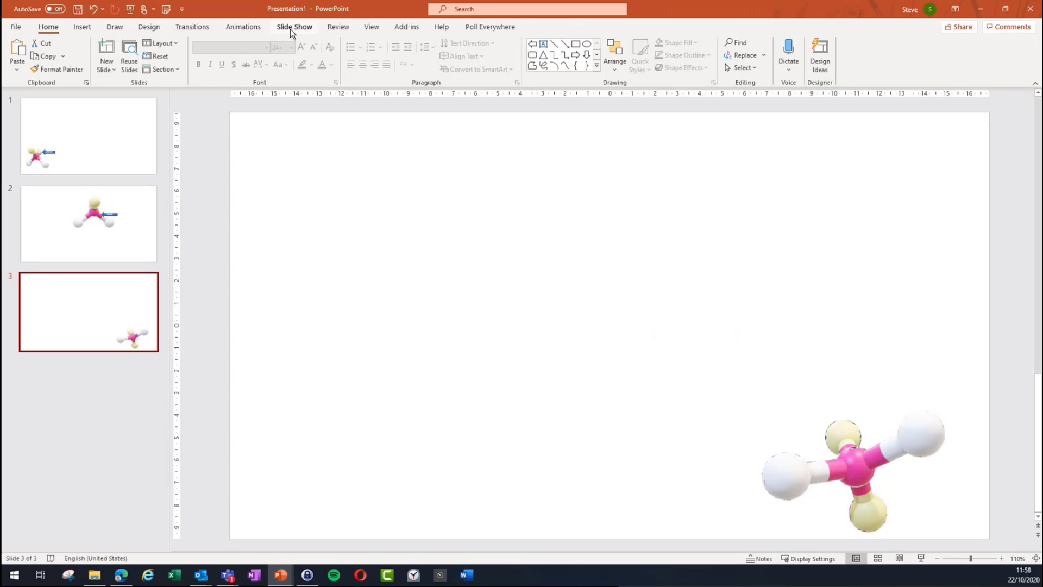
{"action": "left_click", "coordinate": [83, 28]}
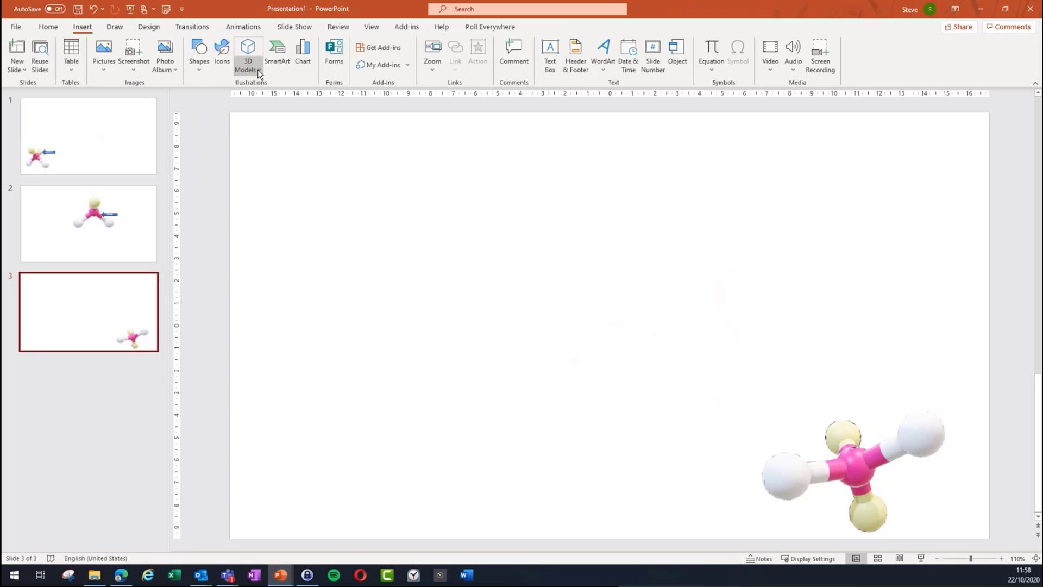
{"action": "left_click", "coordinate": [258, 69]}
{"action": "left_click", "coordinate": [204, 65]}
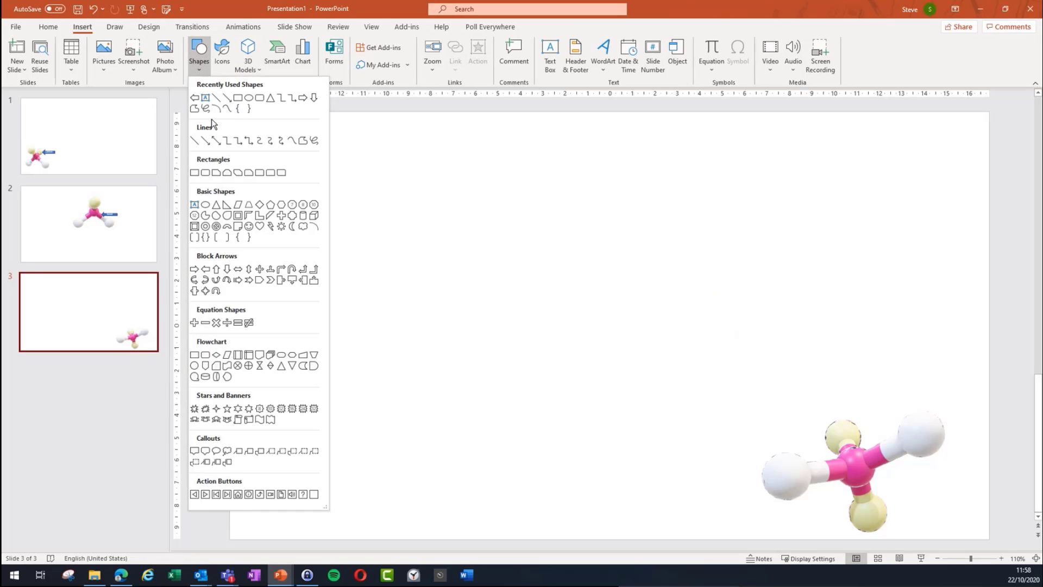
{"action": "left_click", "coordinate": [195, 98]}
{"action": "left_click_drag", "start_coordinate": [959, 417], "coordinate": [921, 418]}
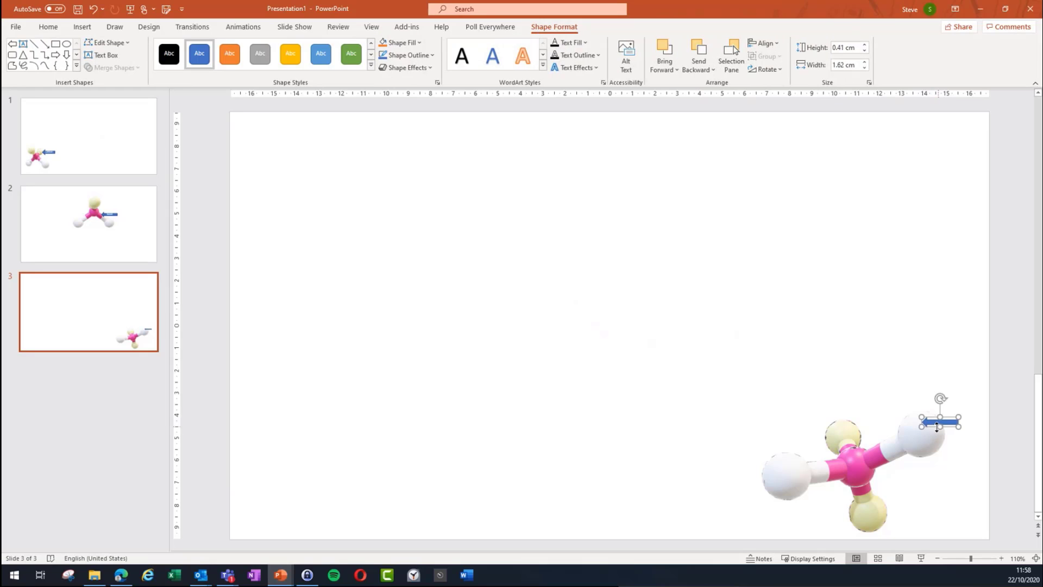
{"action": "left_click", "coordinate": [511, 346]}
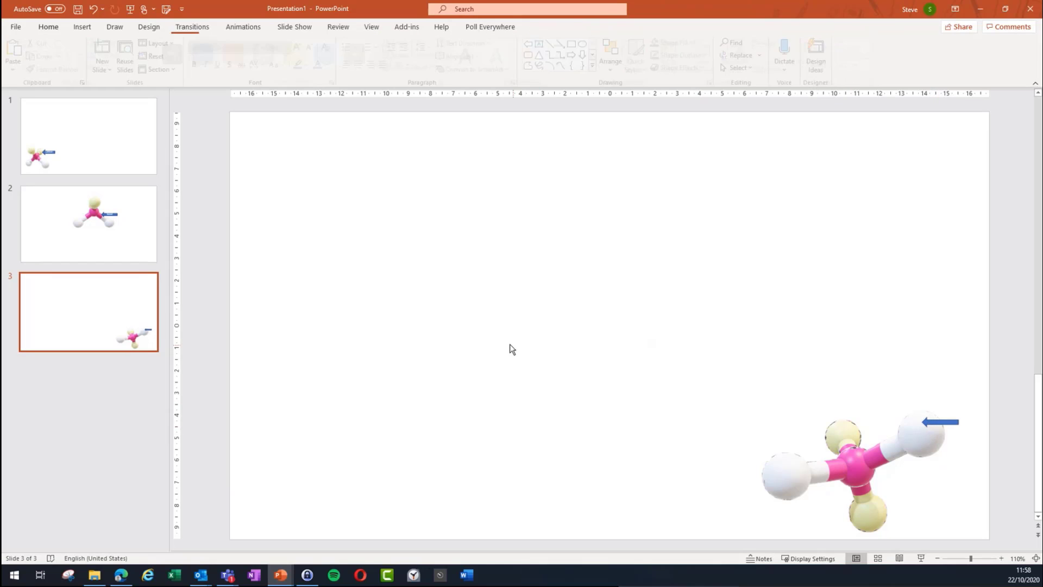
Step: Apply the Morph transition to slides 2 and 3
{"action": "left_click", "coordinate": [109, 138]}
{"action": "left_click", "coordinate": [109, 216]}
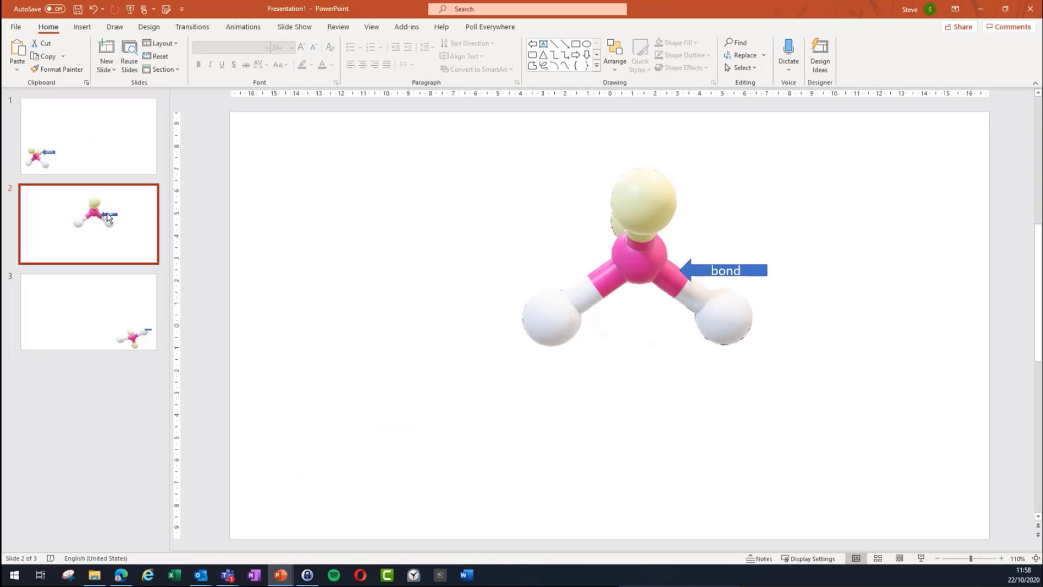
{"action": "left_click", "coordinate": [112, 131]}
{"action": "left_click", "coordinate": [113, 219]}
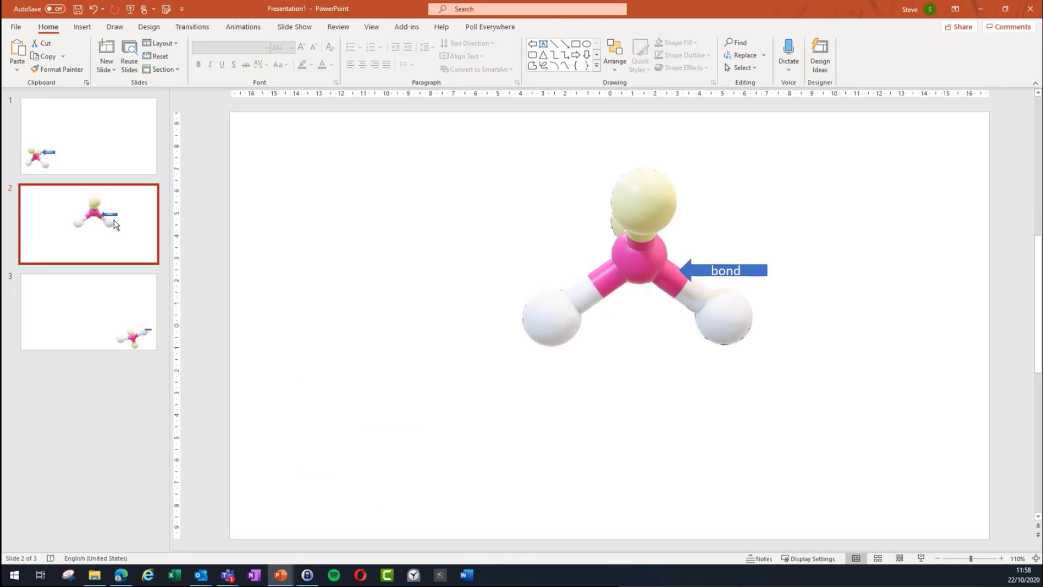
{"action": "left_click", "coordinate": [198, 28]}
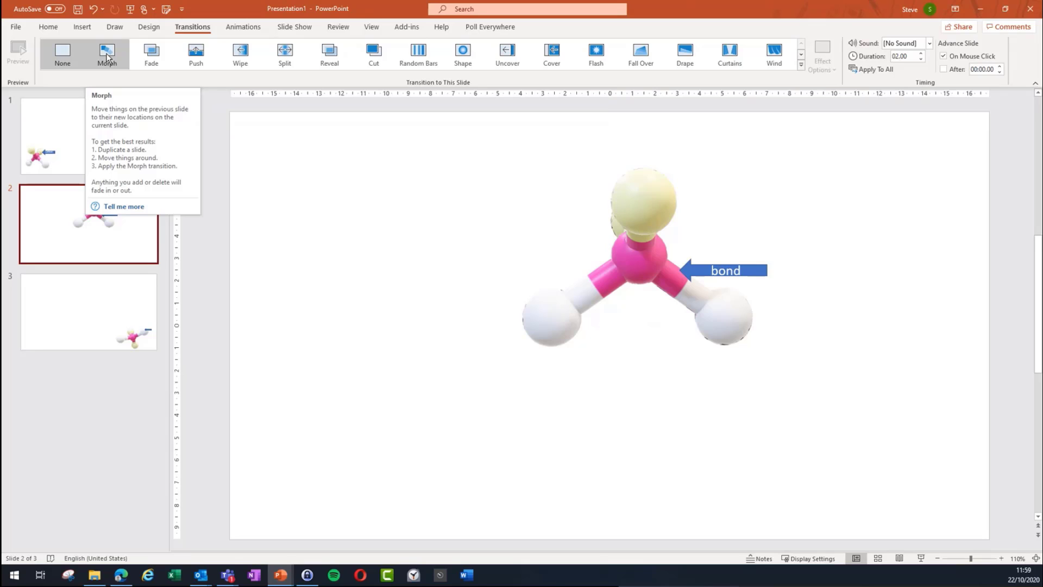
{"action": "left_click", "coordinate": [109, 52]}
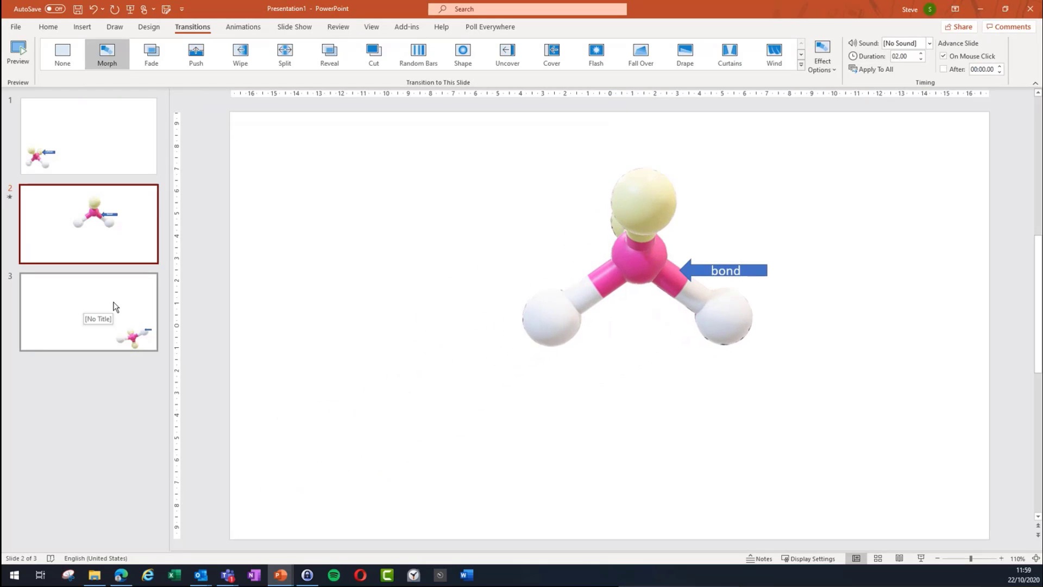
{"action": "left_click", "coordinate": [113, 305]}
{"action": "left_click", "coordinate": [106, 55]}
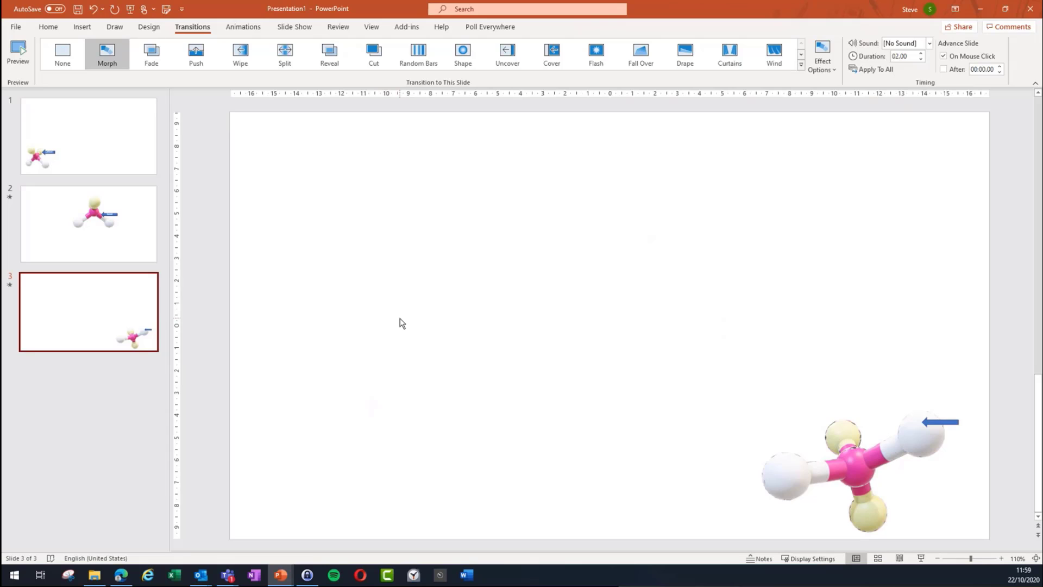
Step: Play the slide show from the first slide through slide 3 to check the Morph transitions, and return to editing
{"action": "key", "text": "F5"}
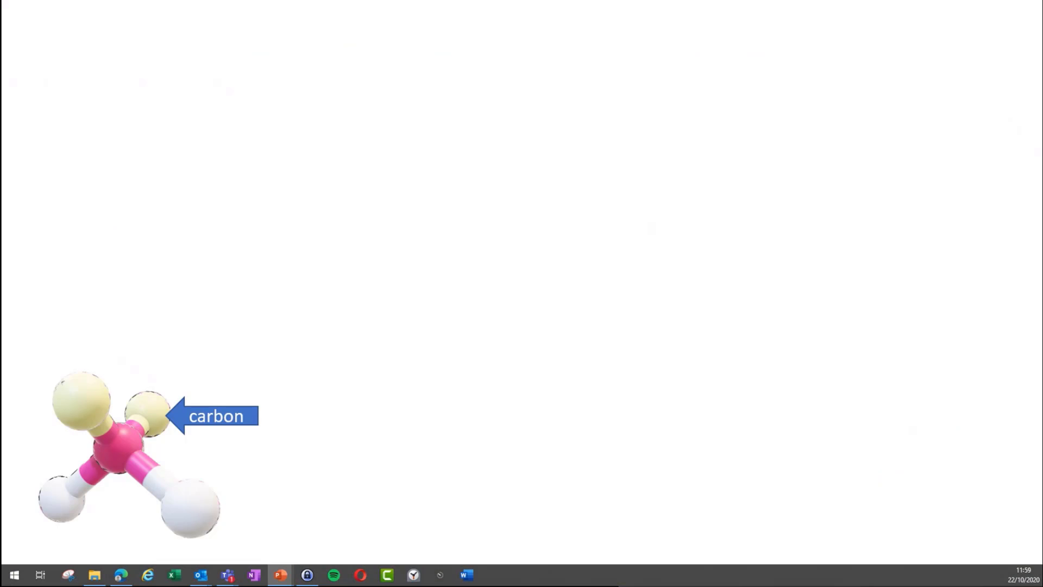
{"action": "key", "text": "Right"}
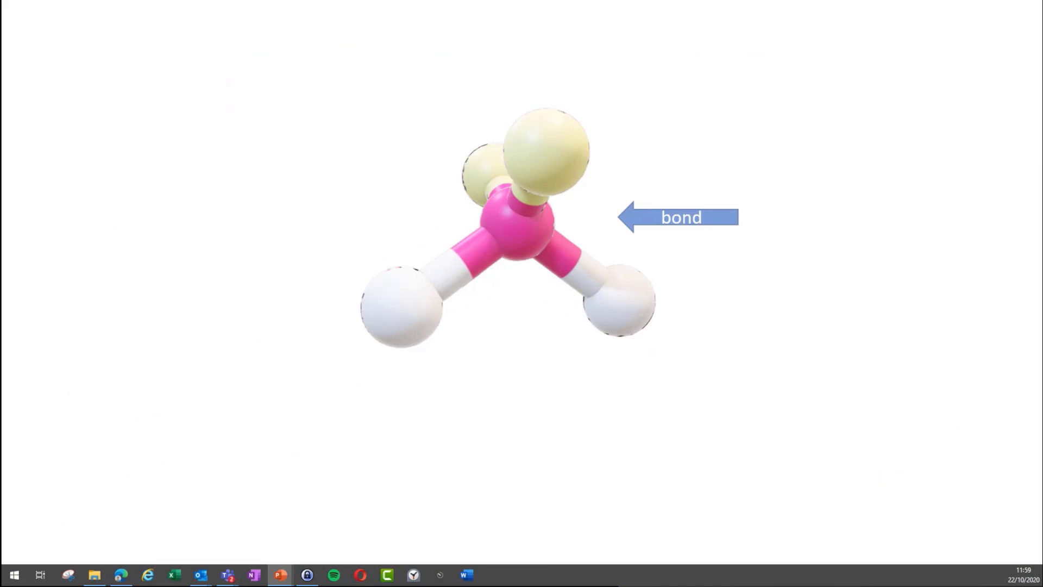
{"action": "key", "text": "Right"}
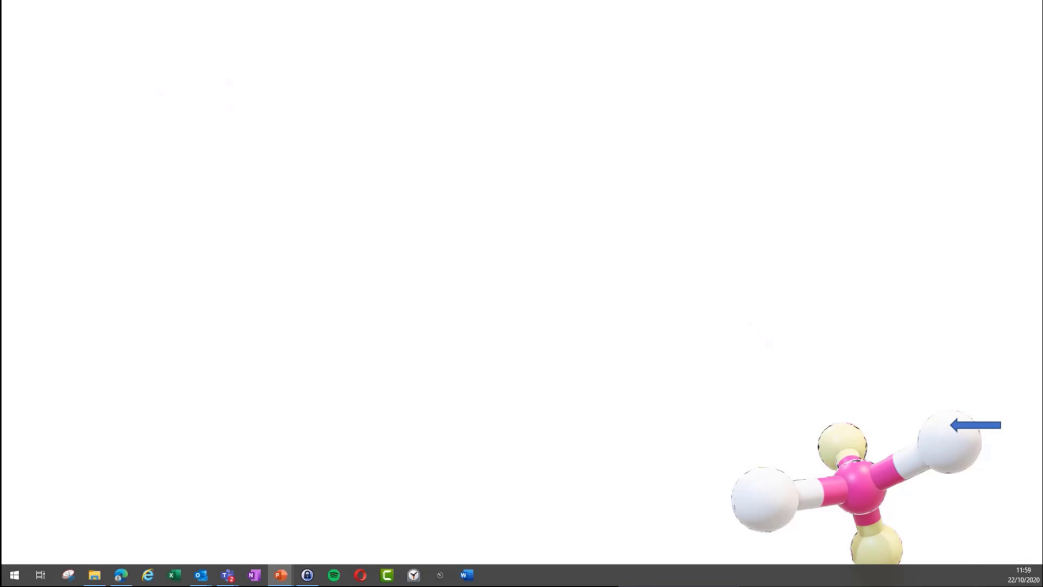
{"action": "key", "text": "Escape"}
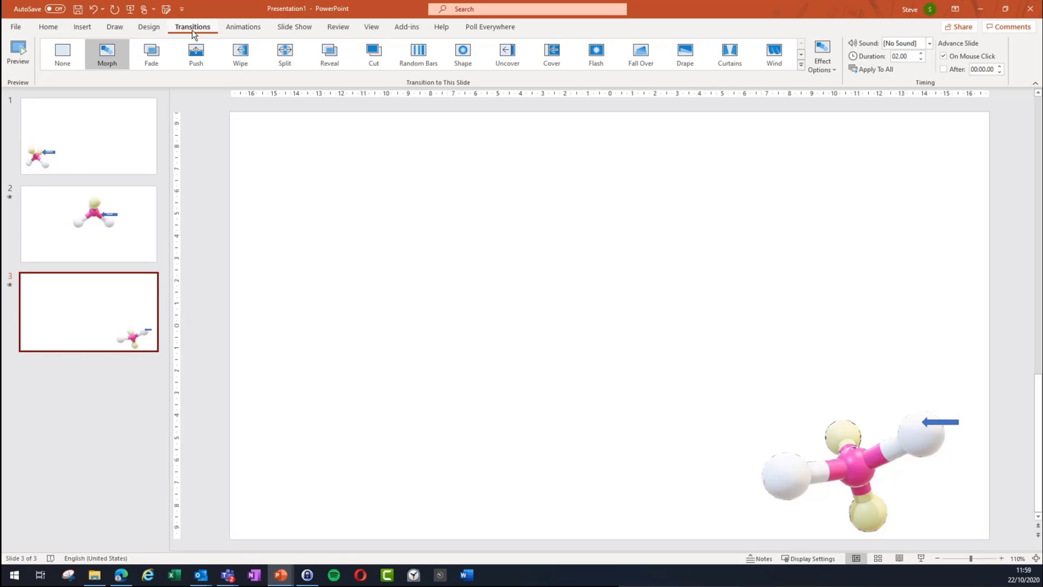
{"action": "left_click", "coordinate": [82, 27]}
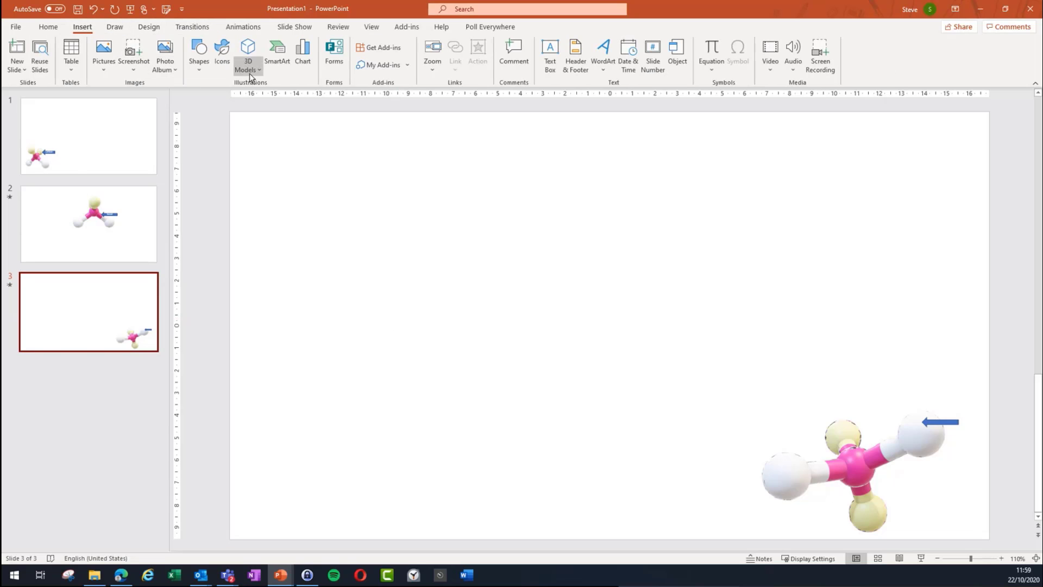
{"action": "left_click", "coordinate": [253, 71]}
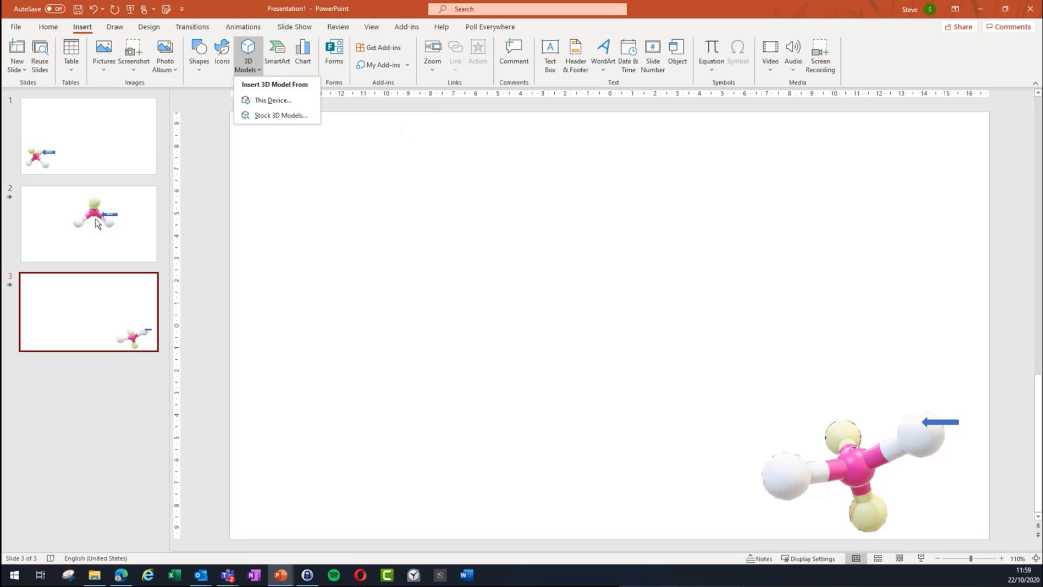
{"action": "left_click", "coordinate": [124, 140]}
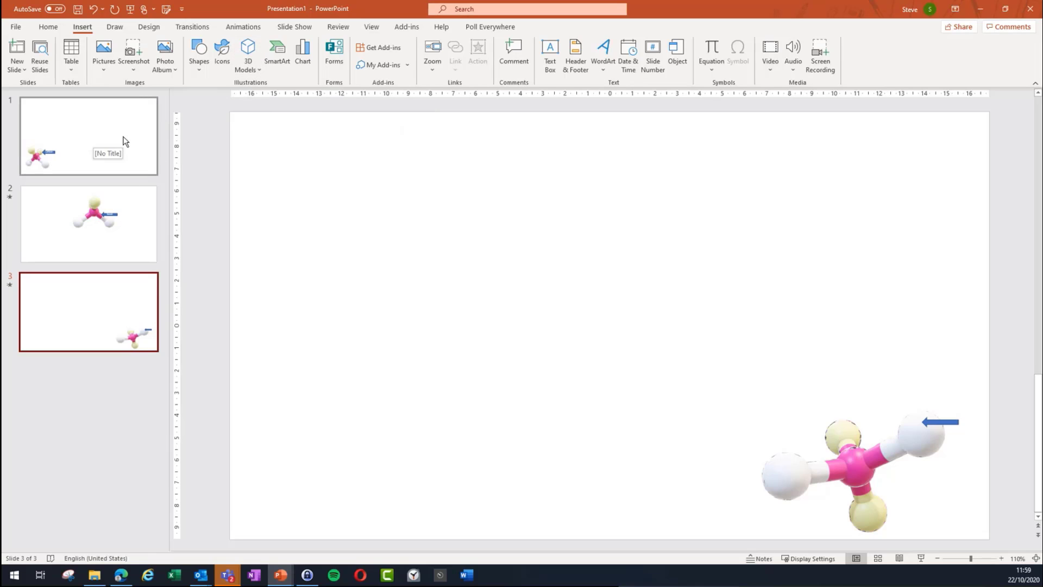
{"action": "left_click", "coordinate": [125, 204]}
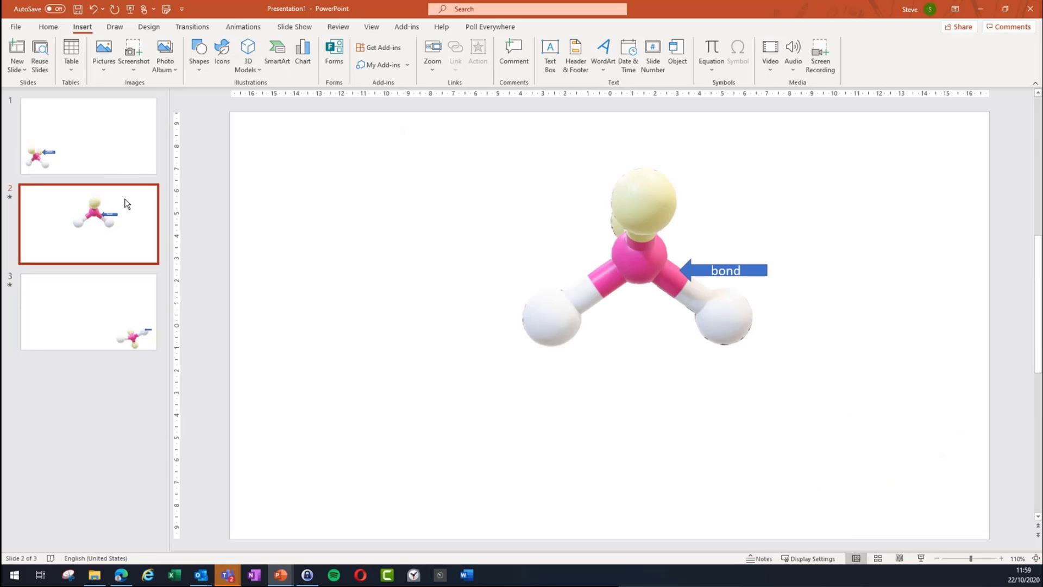
{"action": "left_click", "coordinate": [125, 126]}
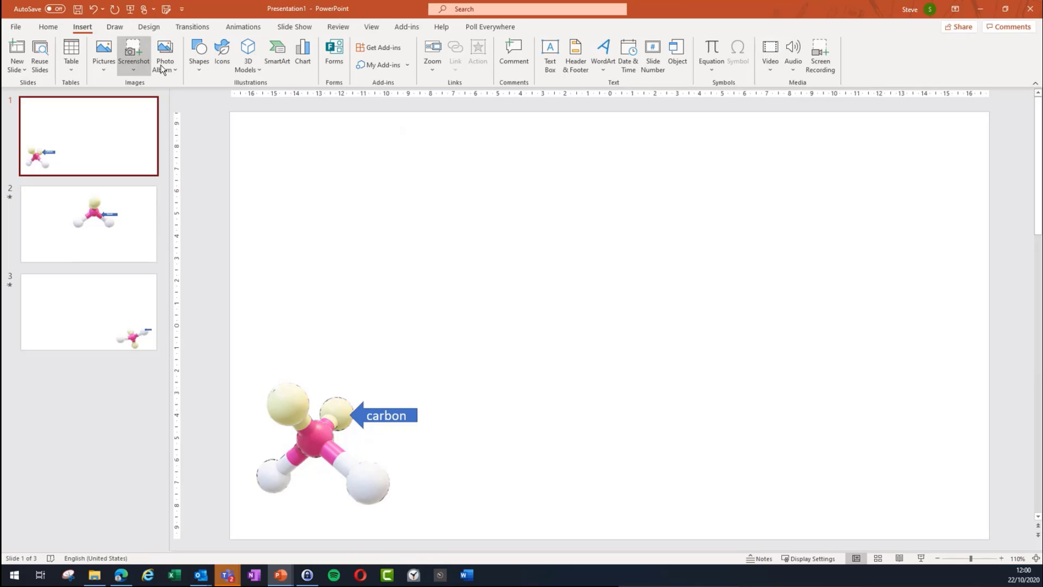
Step: Search the stock 3D models for "cats" and "cat", and close the library without inserting a model
{"action": "left_click", "coordinate": [205, 70]}
{"action": "left_click", "coordinate": [249, 65]}
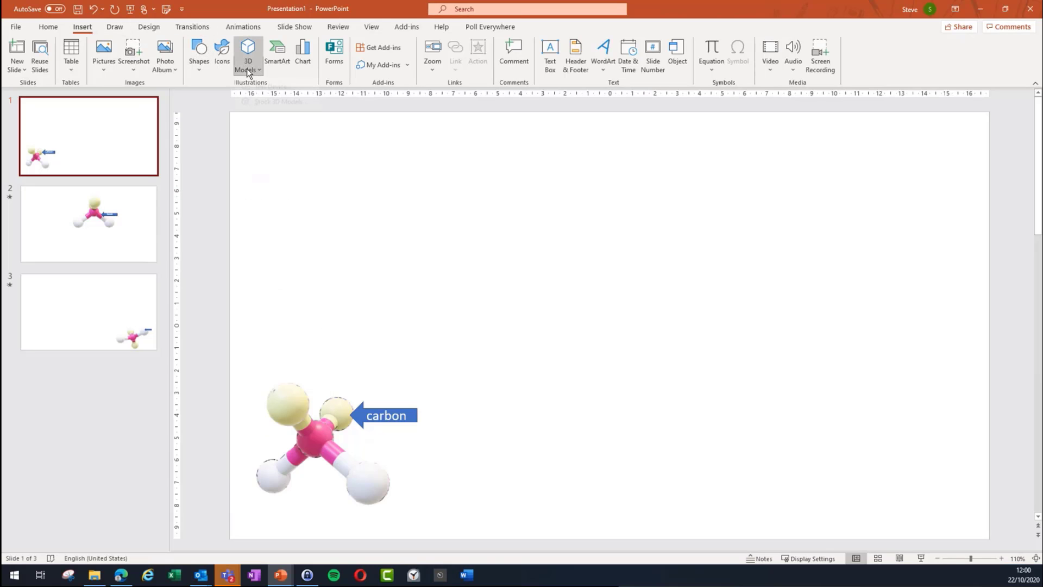
{"action": "left_click", "coordinate": [249, 65]}
{"action": "left_click", "coordinate": [276, 115]}
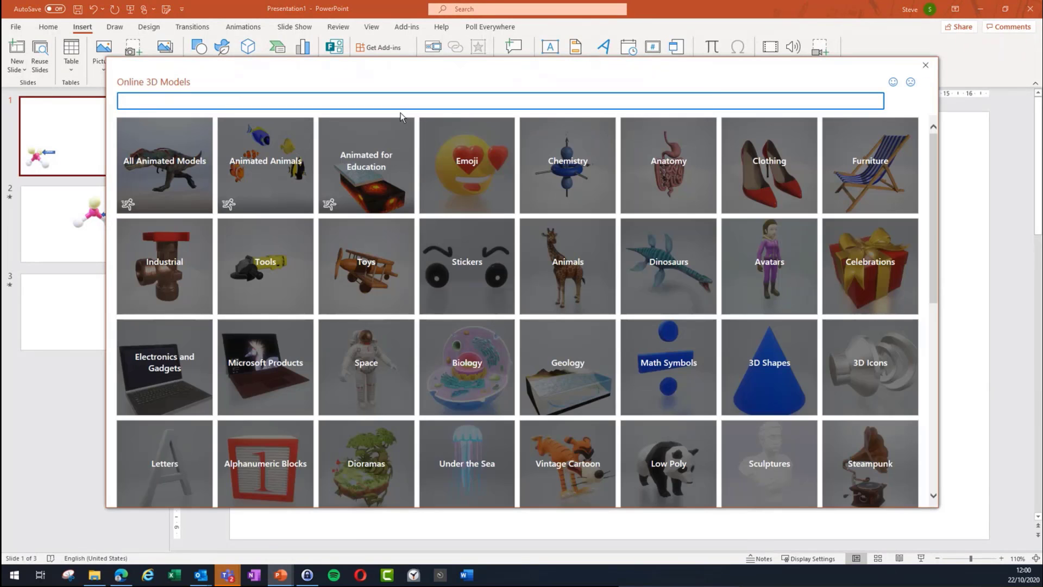
{"action": "type", "text": "cats"}
{"action": "key", "text": "Return"}
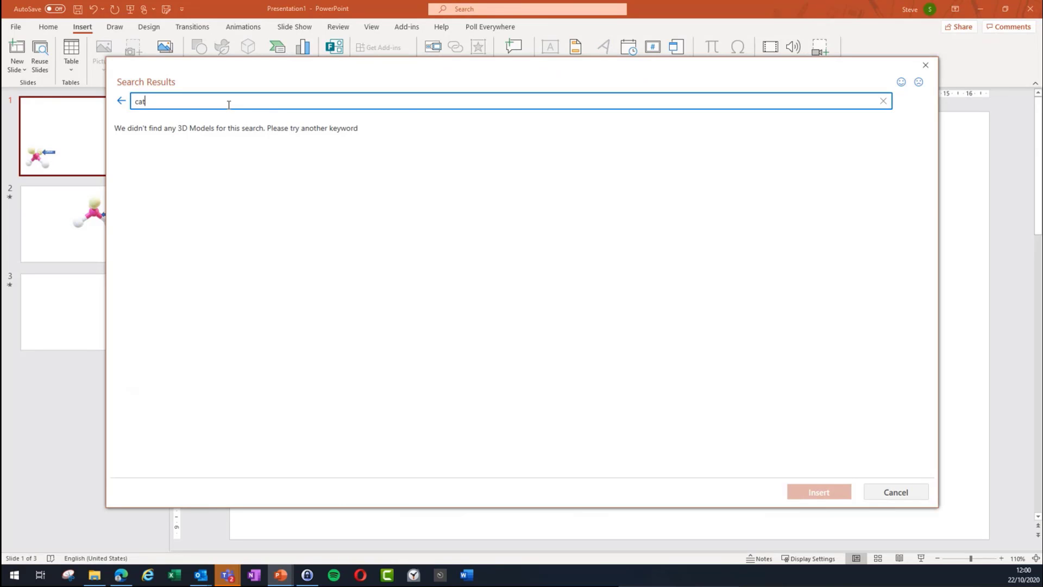
{"action": "key", "text": "Return"}
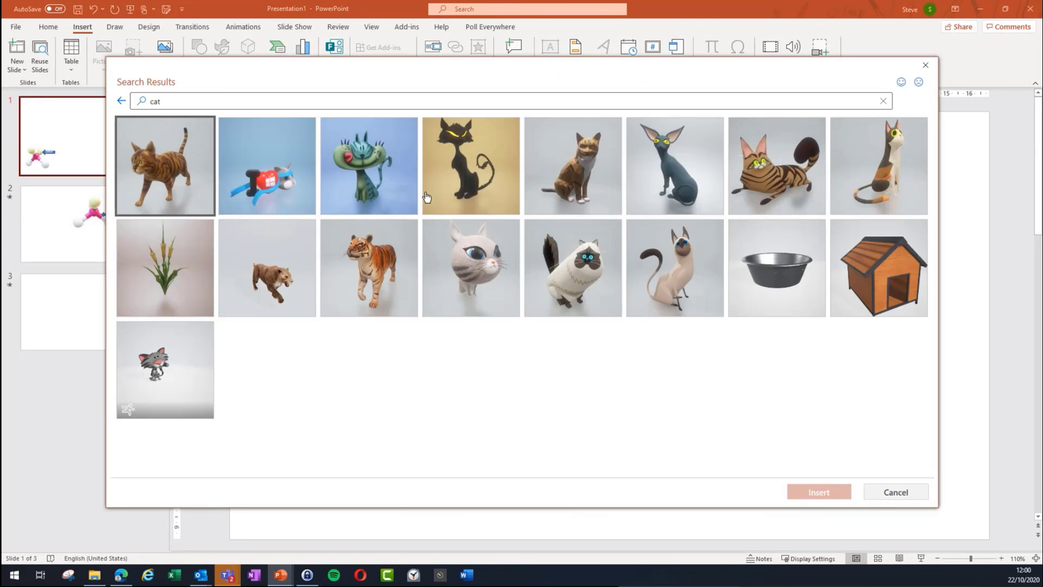
{"action": "left_click", "coordinate": [902, 493]}
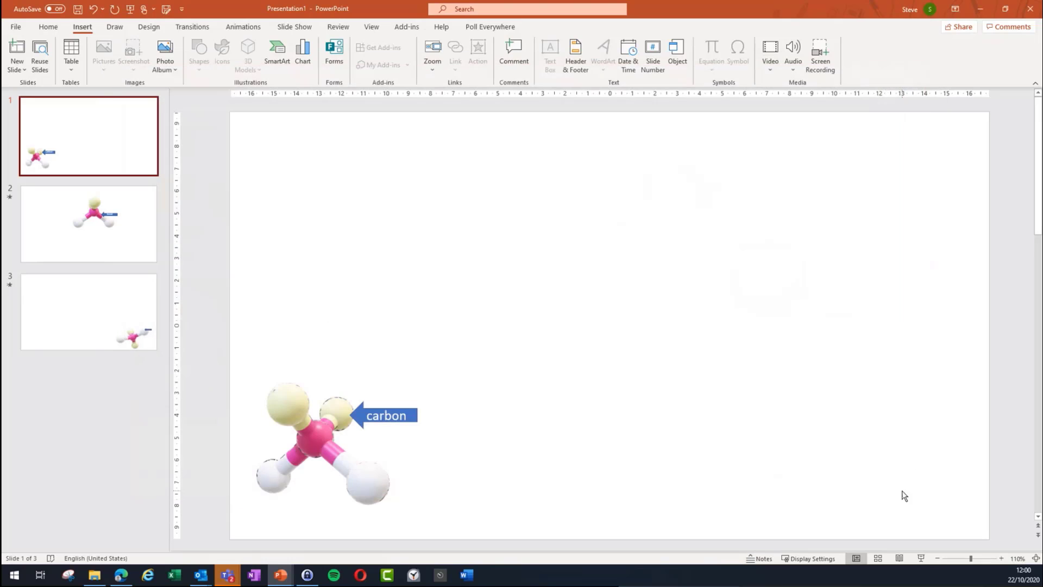